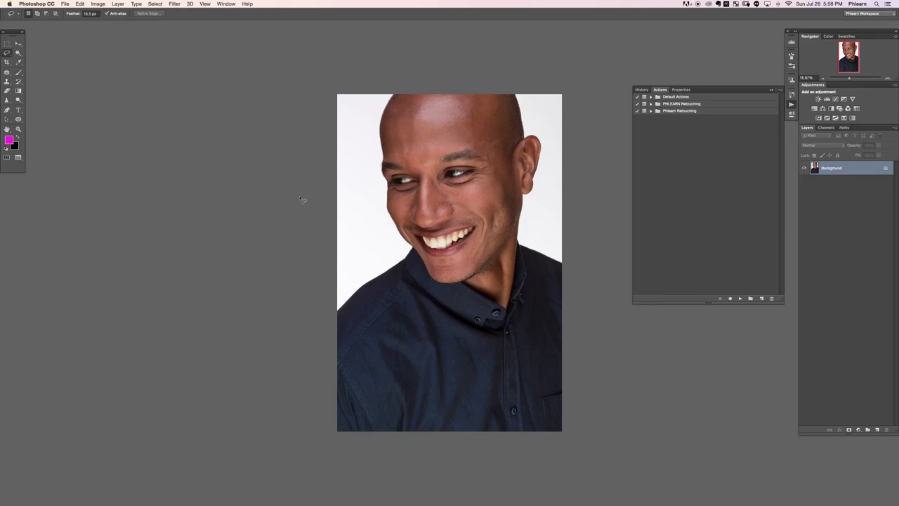
- Bring up the recorded actions and load the action file Phlearn Retouching.atn from the Actions folder inside 01 Getting Started
{"action": "left_click", "coordinate": [792, 105]}
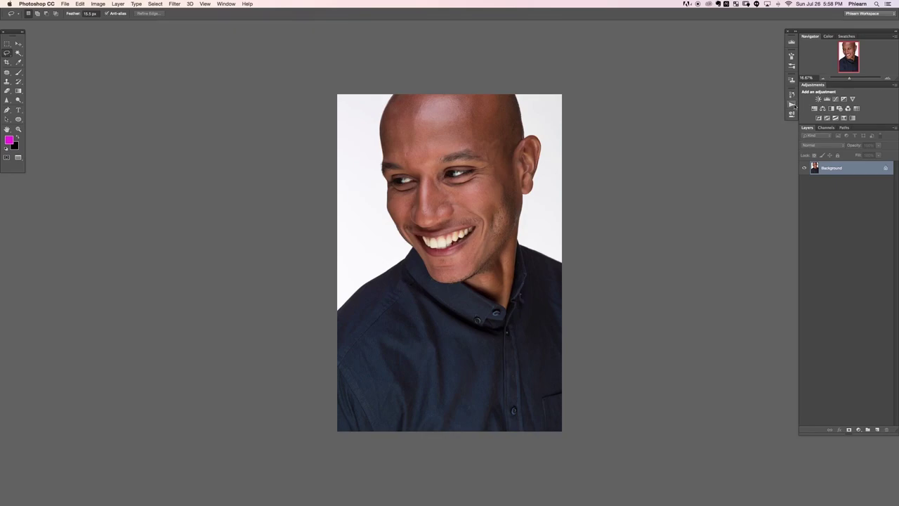
{"action": "left_click", "coordinate": [226, 4]}
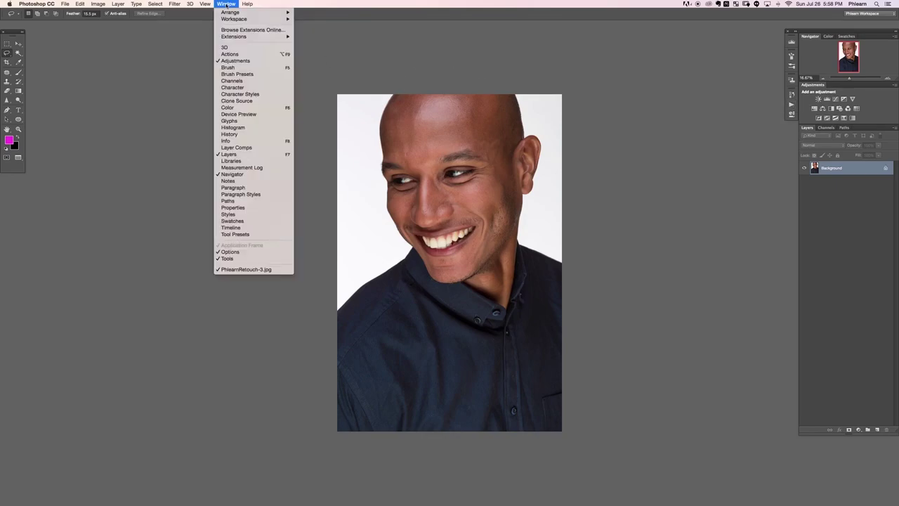
{"action": "left_click", "coordinate": [232, 54]}
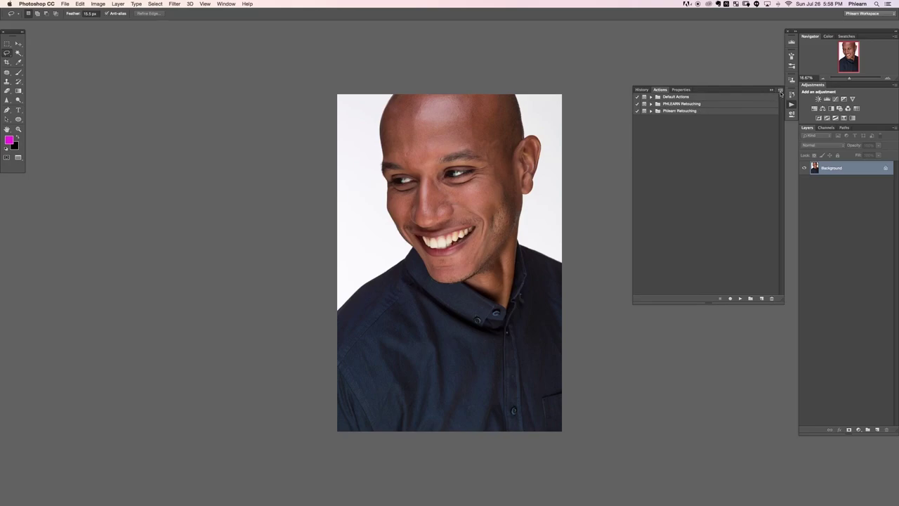
{"action": "left_click", "coordinate": [781, 93]}
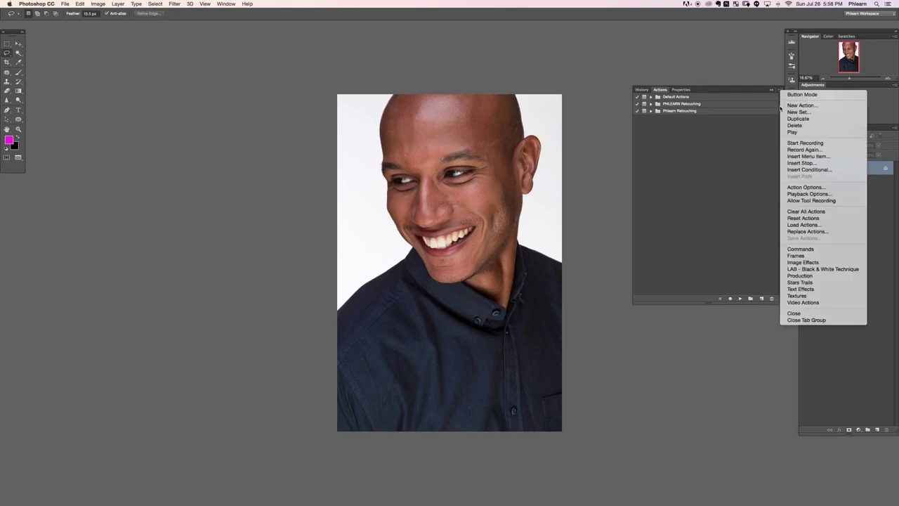
{"action": "left_click", "coordinate": [812, 225]}
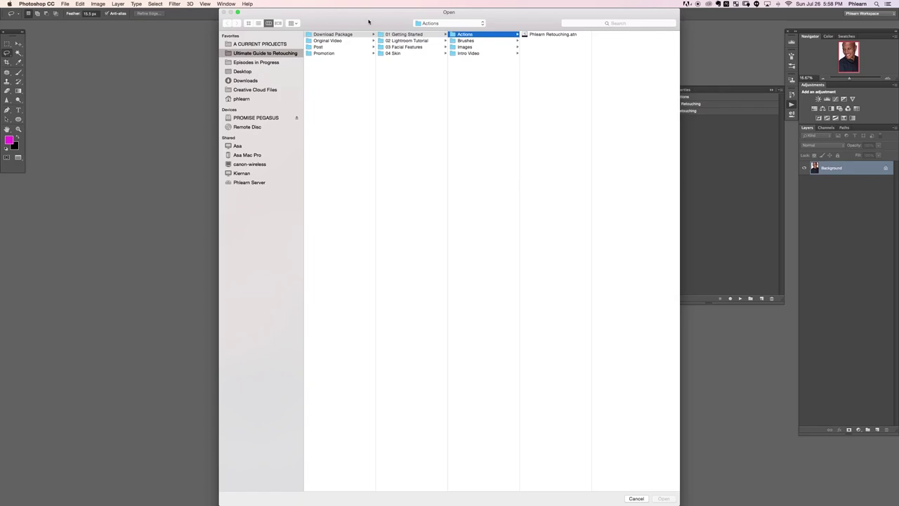
{"action": "left_click", "coordinate": [407, 35]}
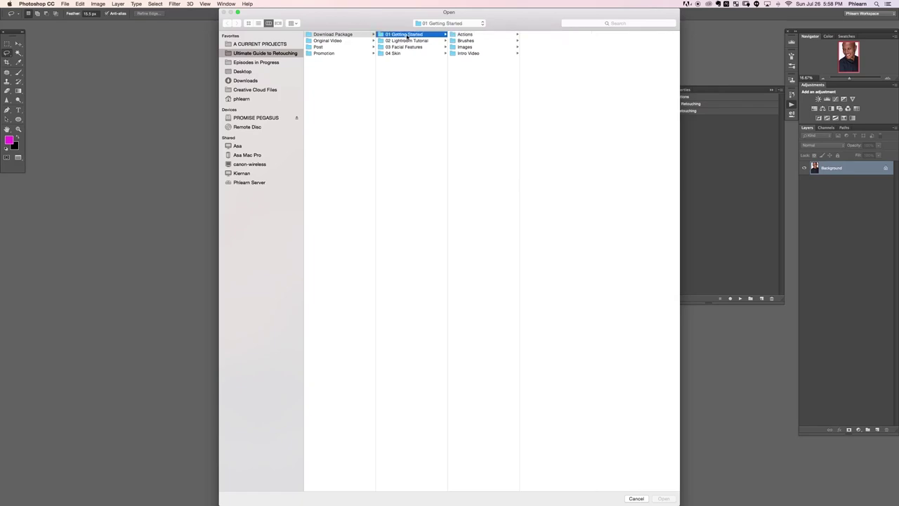
{"action": "left_click", "coordinate": [480, 35]}
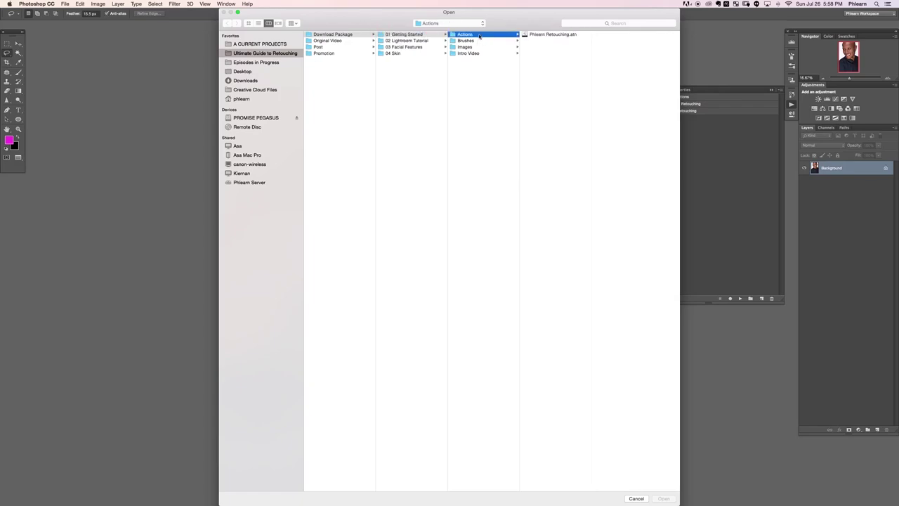
{"action": "left_click", "coordinate": [551, 35]}
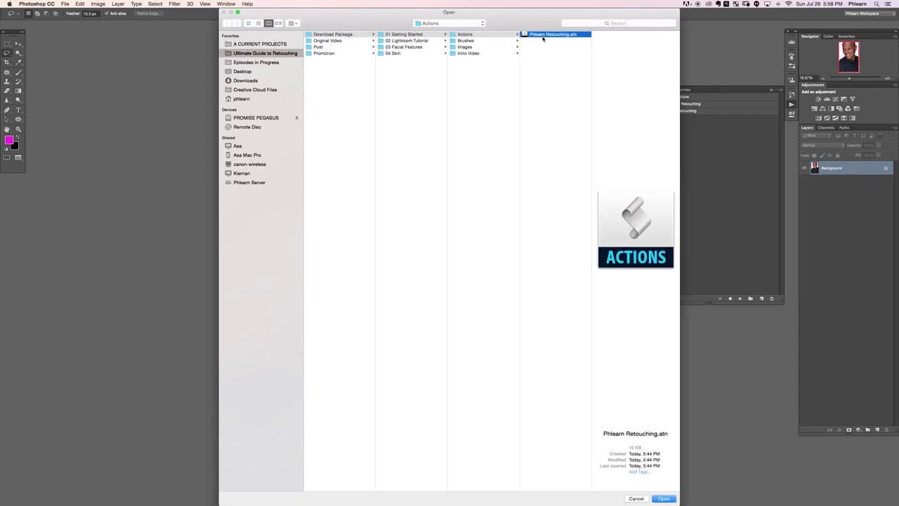
{"action": "left_click", "coordinate": [663, 499]}
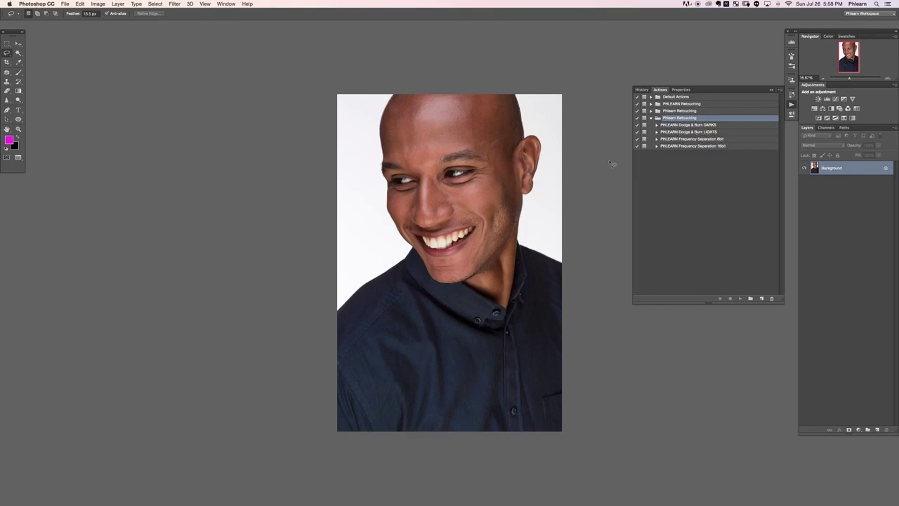
- Check the image's bit depth and play the PHLEARN Frequency Separation 8bit action from the newly loaded set
{"action": "left_click", "coordinate": [97, 4]}
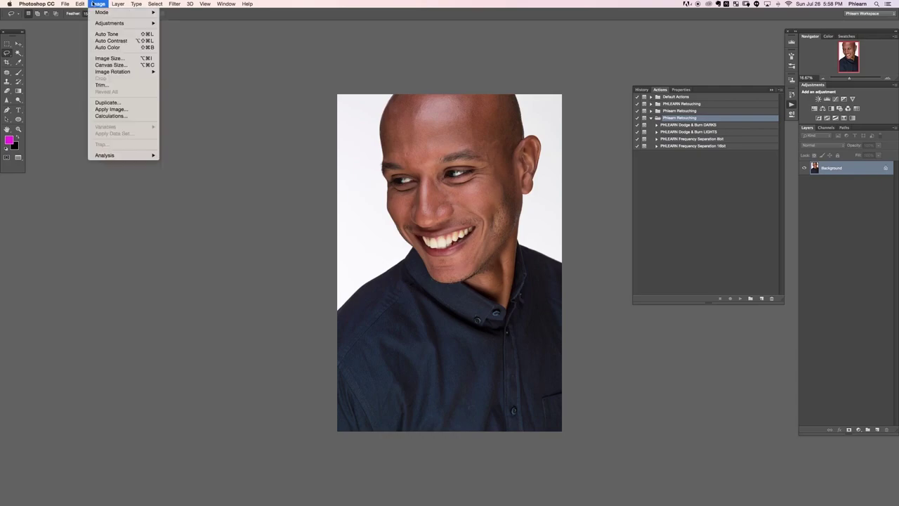
{"action": "mouse_move", "coordinate": [104, 14]}
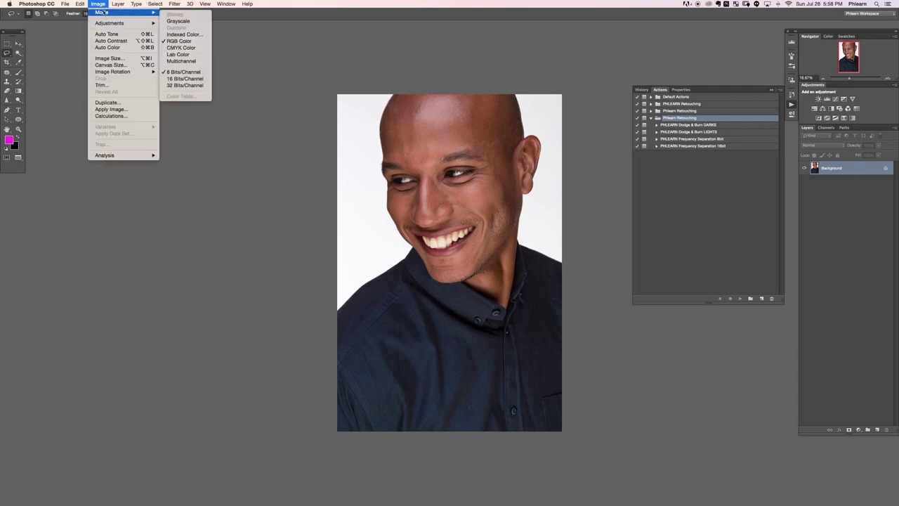
{"action": "left_click", "coordinate": [180, 81]}
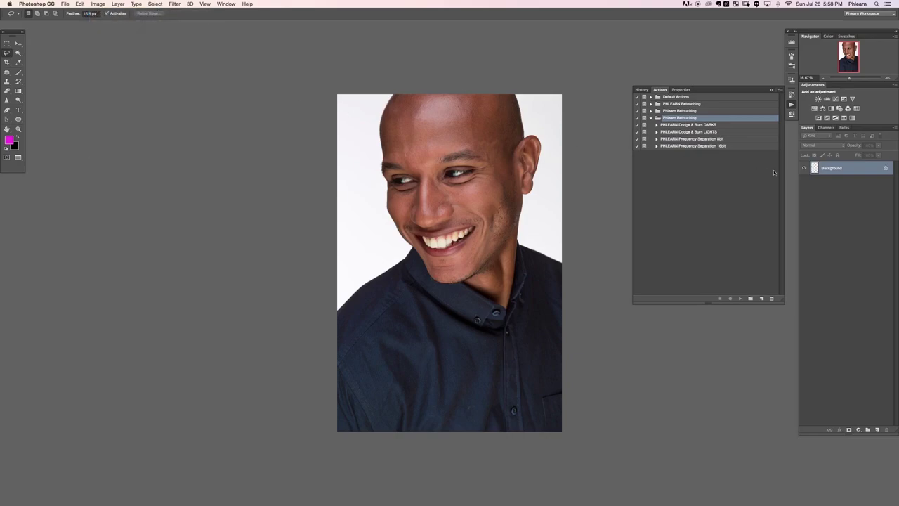
{"action": "left_click", "coordinate": [729, 139]}
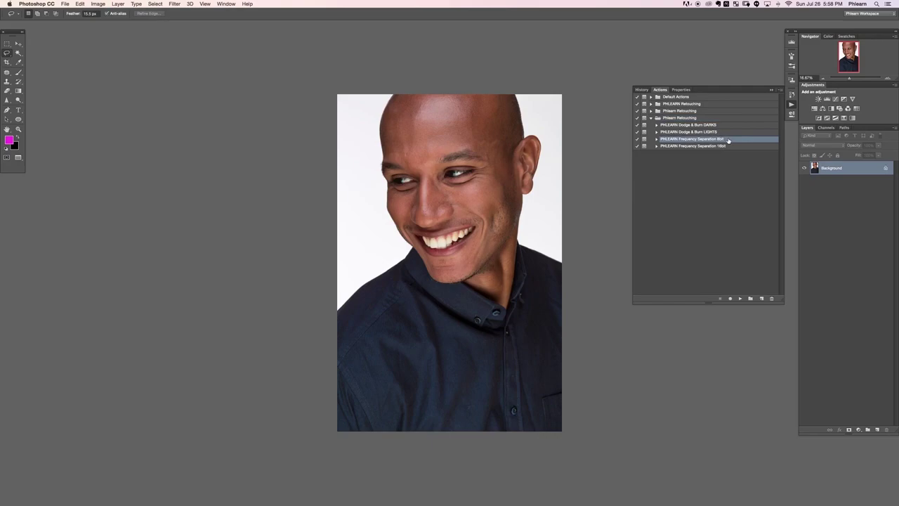
{"action": "key", "text": "super+equal"}
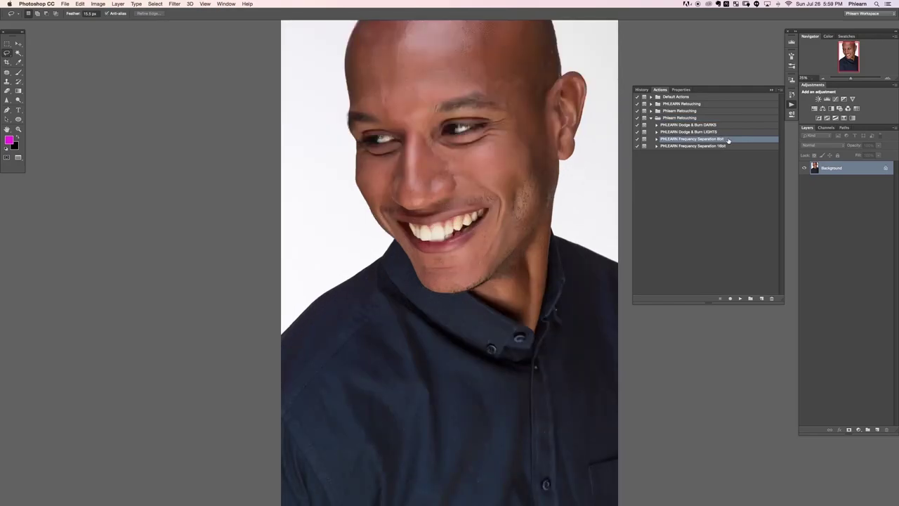
{"action": "left_click", "coordinate": [739, 299]}
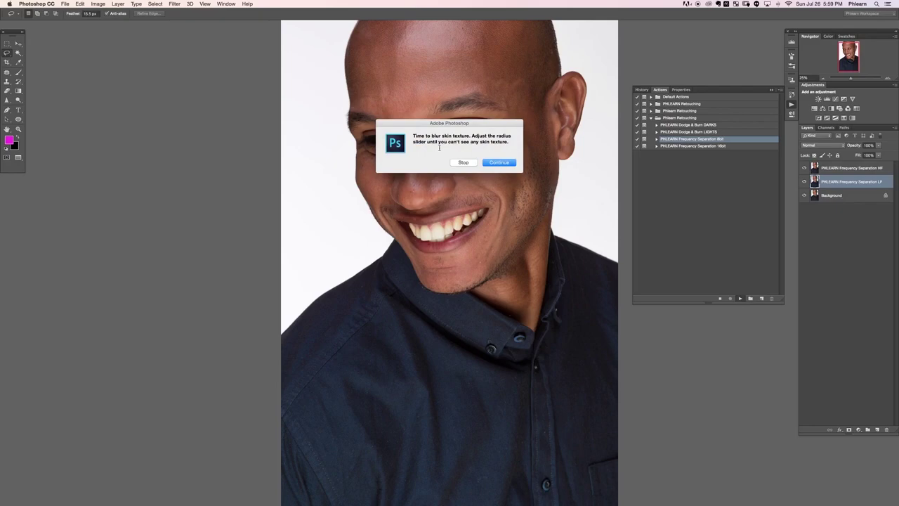
- Blur the low-frequency layer with a Gaussian Blur radius of 6.1 pixels and let the frequency separation action finish
{"action": "left_click", "coordinate": [500, 162]}
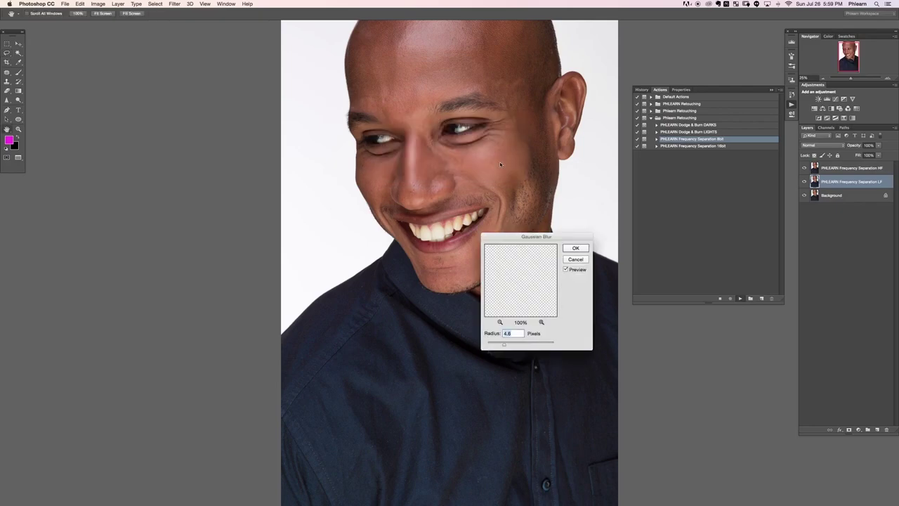
{"action": "key", "text": "super+equal"}
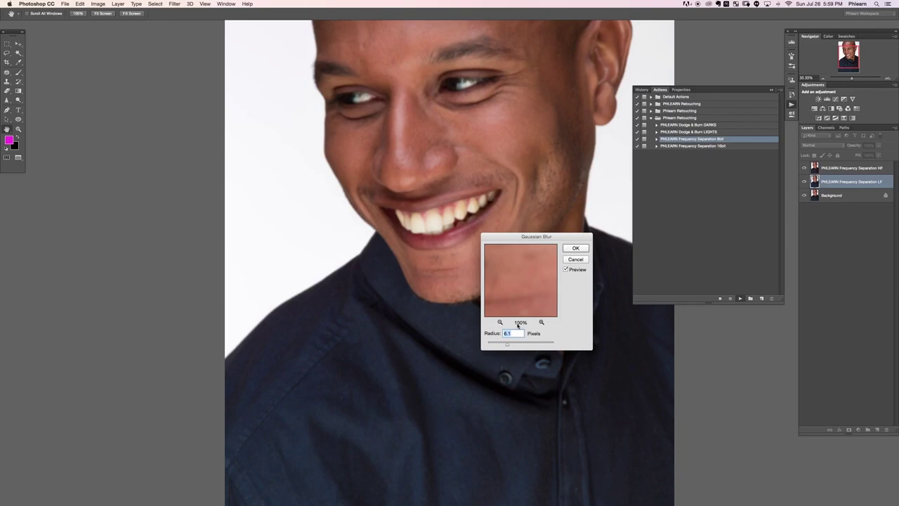
{"action": "key", "text": "Return"}
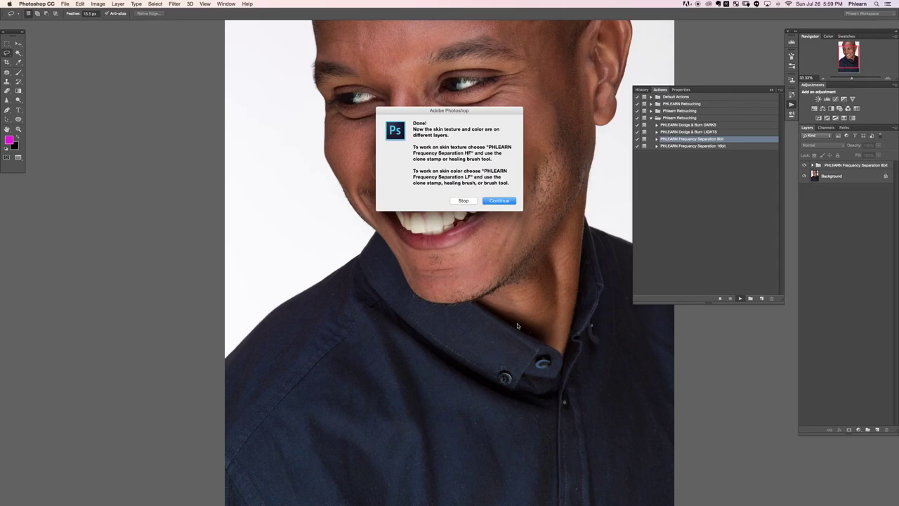
{"action": "left_click", "coordinate": [498, 201]}
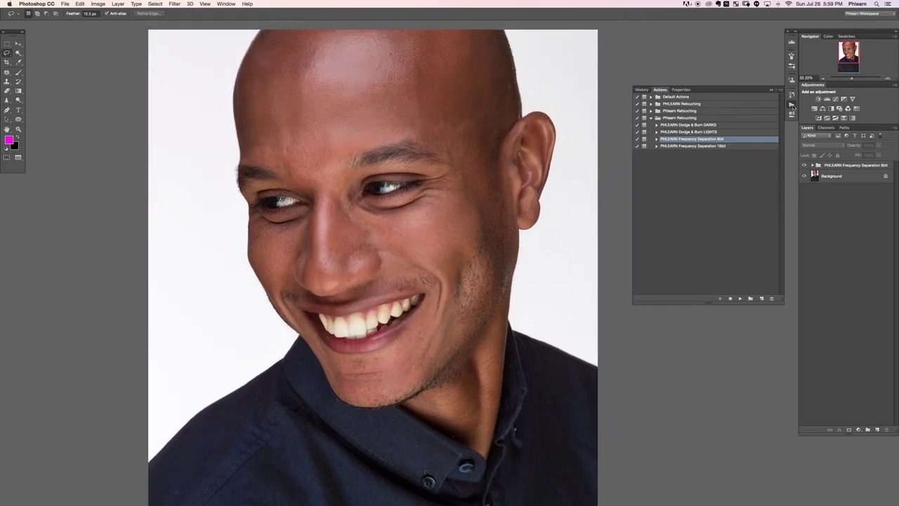
- Expand the frequency separation group and toggle its HF and LF layers to view texture and color separately
{"action": "left_click", "coordinate": [793, 107]}
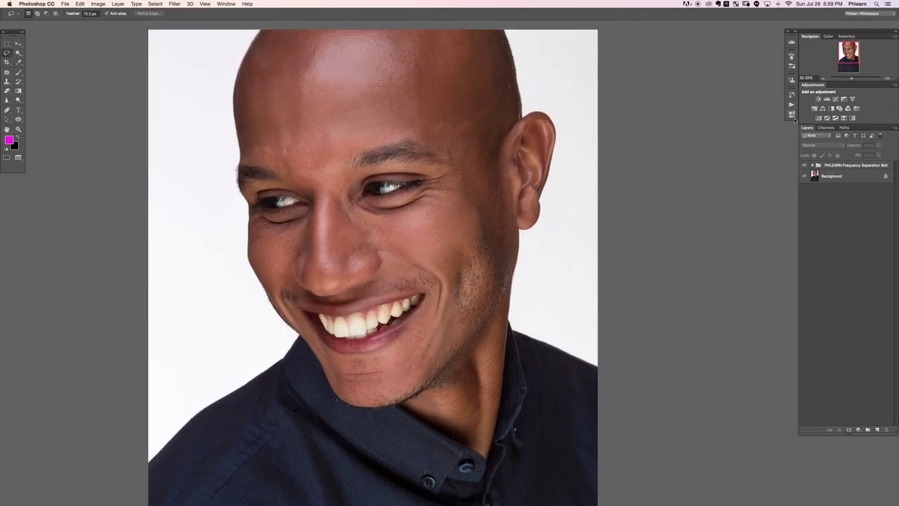
{"action": "left_click", "coordinate": [813, 165]}
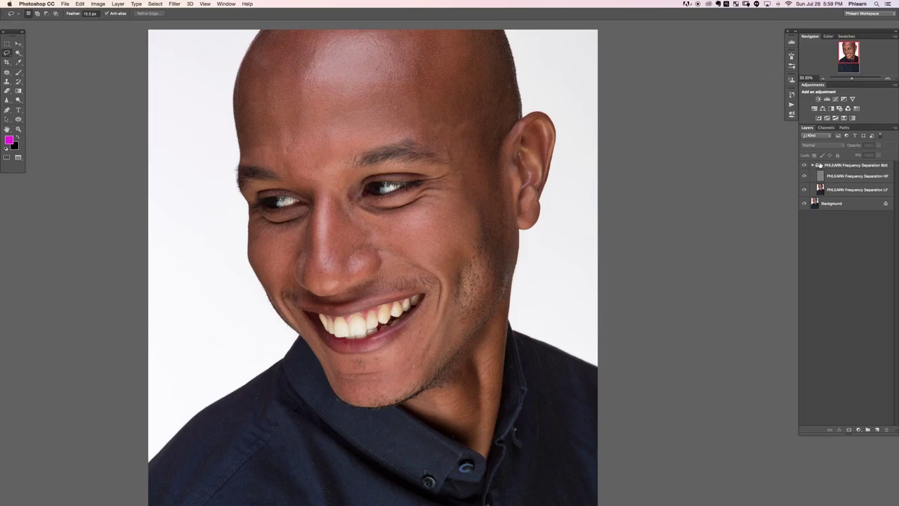
{"action": "left_click", "coordinate": [805, 176]}
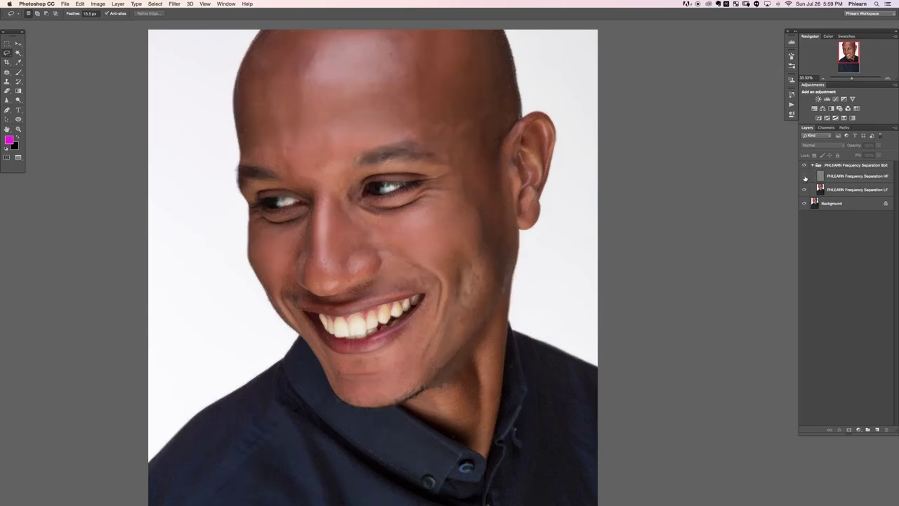
{"action": "left_click", "coordinate": [804, 191]}
{"action": "left_click", "coordinate": [804, 176]}
{"action": "left_click", "coordinate": [832, 178]}
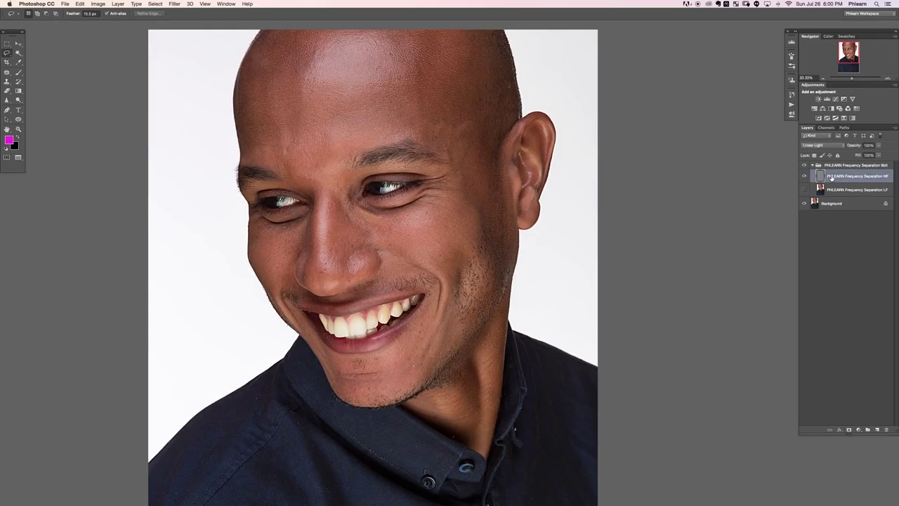
- Examine the HF layer in Normal blend mode, turn the LF layer back on, and restore HF to Linear Light
{"action": "left_click", "coordinate": [819, 147]}
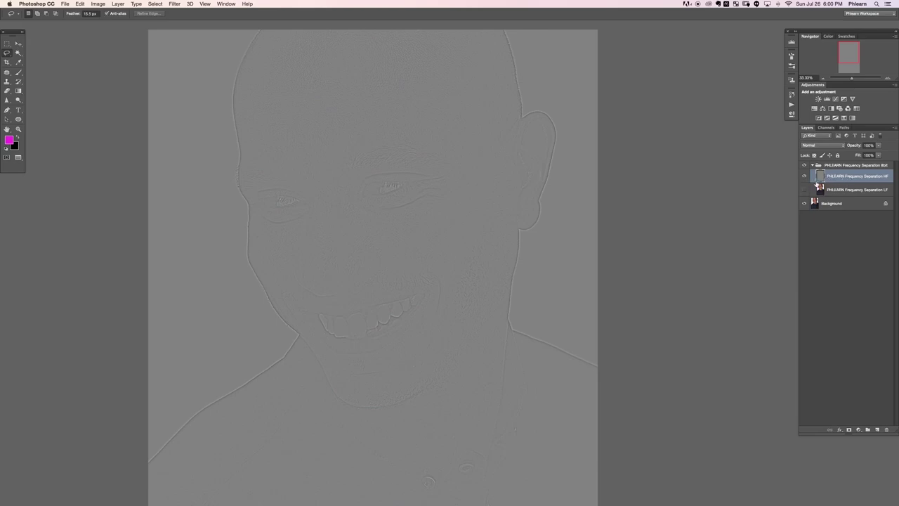
{"action": "left_click", "coordinate": [805, 190]}
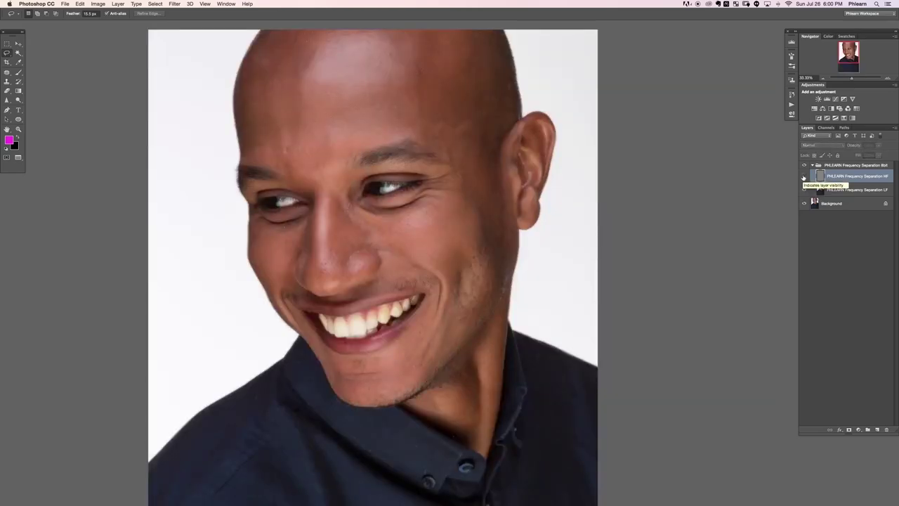
{"action": "left_click", "coordinate": [804, 175]}
{"action": "left_click", "coordinate": [822, 145]}
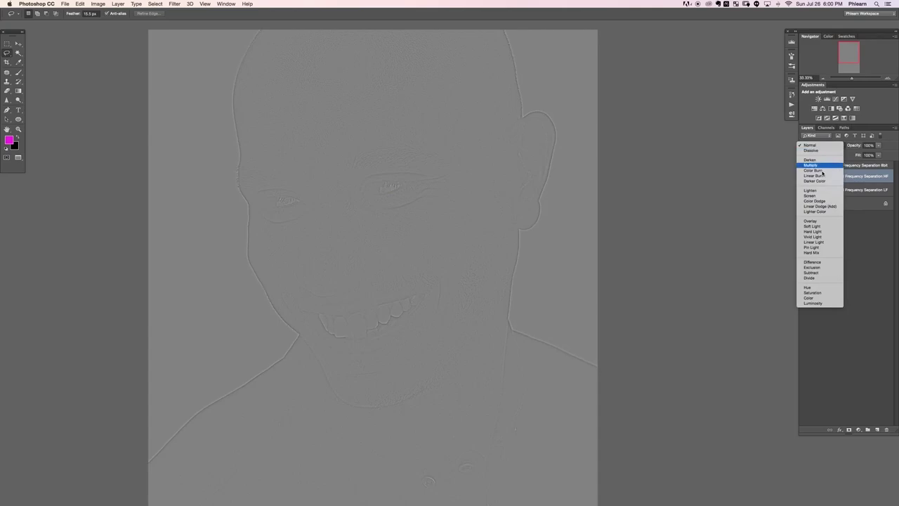
{"action": "left_click", "coordinate": [822, 243]}
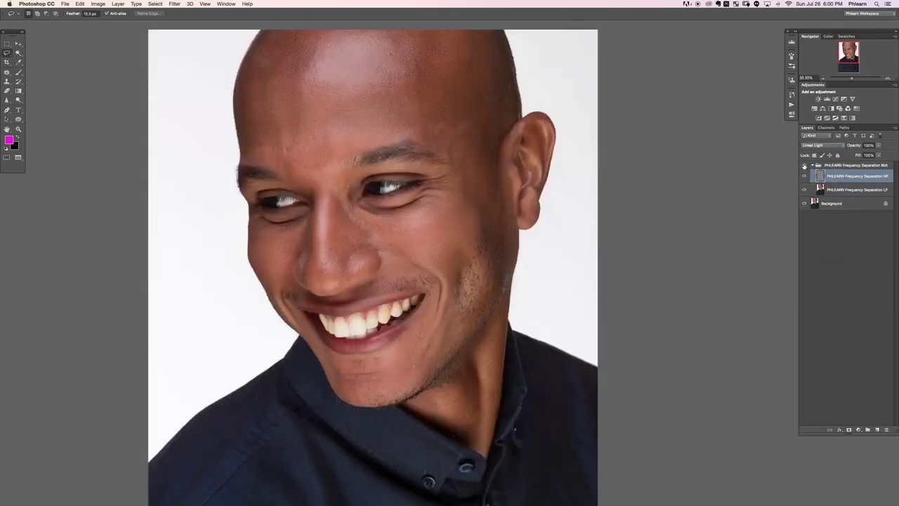
- Toggle the frequency separation group and its HF layer to compare the portrait with and without them
{"action": "left_click", "coordinate": [804, 166]}
{"action": "left_click", "coordinate": [805, 176]}
{"action": "key", "text": "super+minus"}
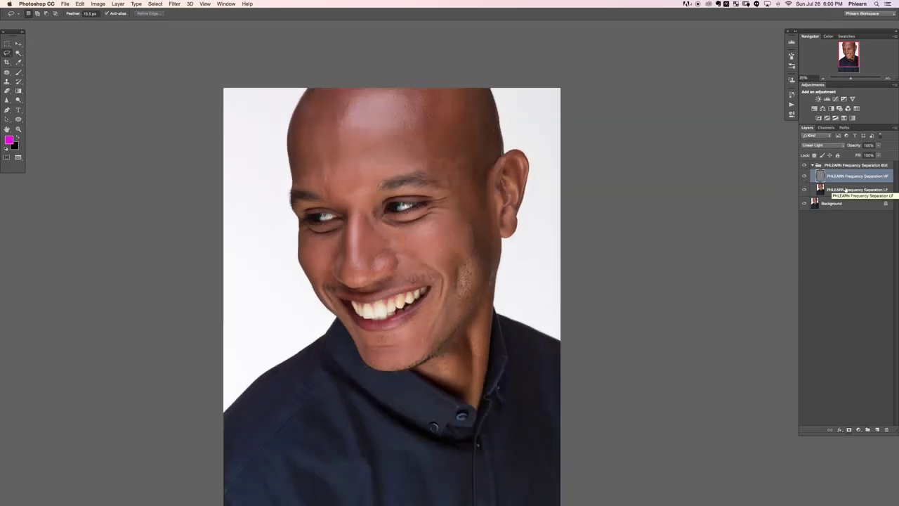
{"action": "scroll", "coordinate": [490, 250], "scroll_direction": "down", "scroll_amount": 2}
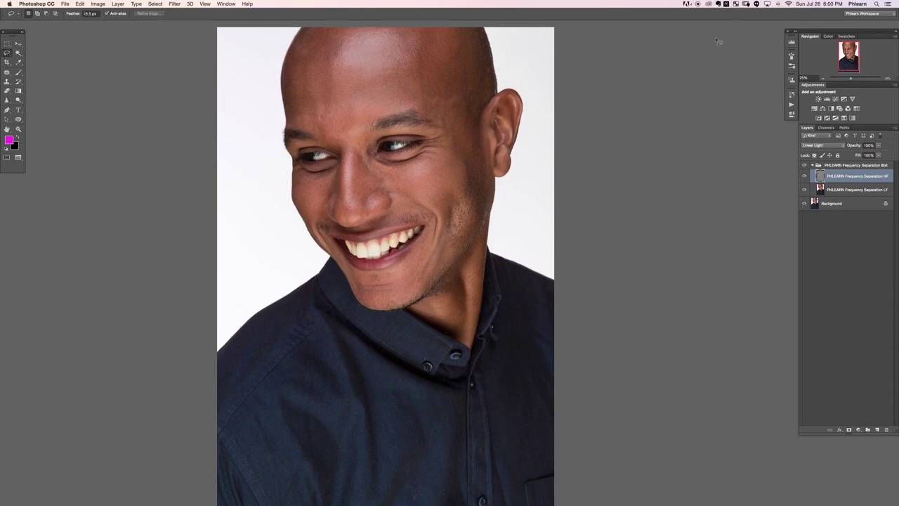
{"action": "left_click_drag", "start_coordinate": [495, 242], "coordinate": [502, 276]}
{"action": "key", "text": "super+plus"}
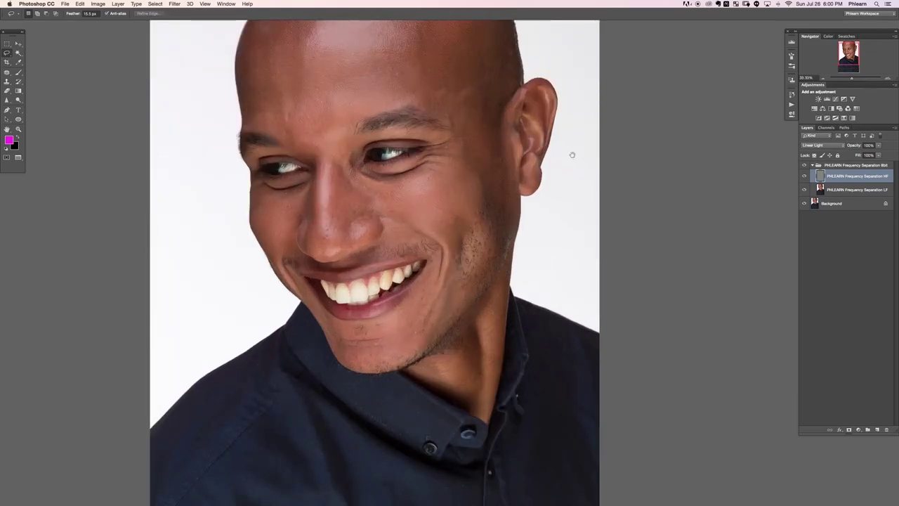
{"action": "scroll", "coordinate": [450, 218], "scroll_direction": "up", "scroll_amount": 2}
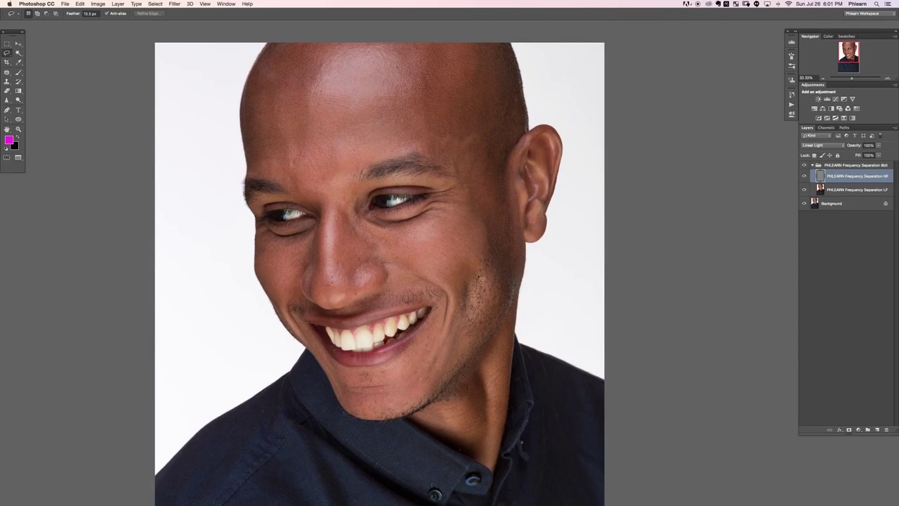
- On the PHLEARN Frequency Separation LF layer, lasso an oval area of the forehead between the eyebrows with a 0 px feather
{"action": "left_click", "coordinate": [837, 192]}
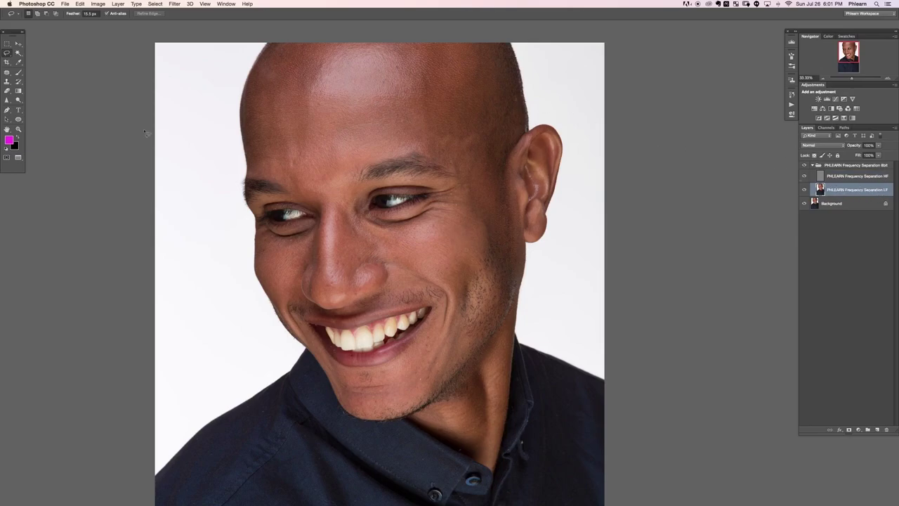
{"action": "left_click_drag", "start_coordinate": [68, 17], "coordinate": [8, 36]}
{"action": "left_click_drag", "start_coordinate": [394, 131], "coordinate": [396, 133]}
- Toggle Quick Mask on and off to examine the edge hardness of the forehead selection
{"action": "key", "text": "q"}
{"action": "left_click", "coordinate": [6, 158]}
{"action": "left_click", "coordinate": [7, 158]}
{"action": "left_click", "coordinate": [6, 158]}
{"action": "key", "text": "q"}
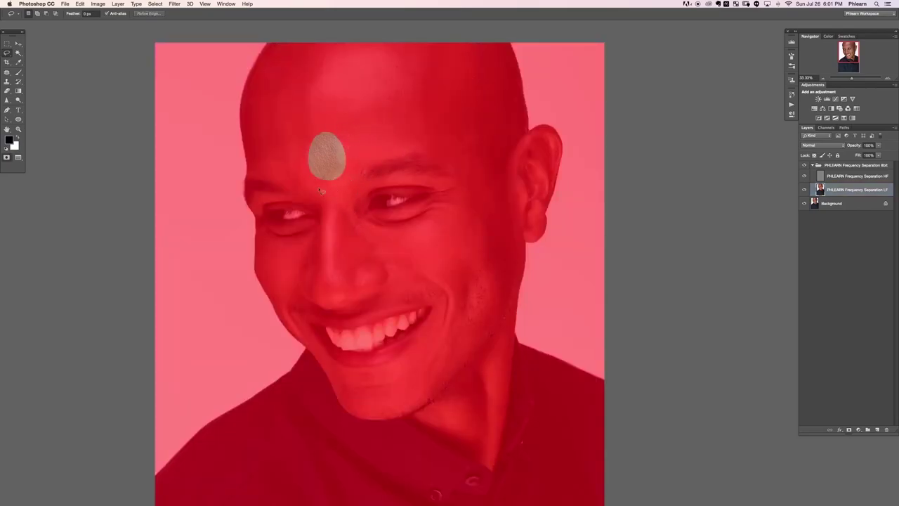
{"action": "key", "text": "q"}
{"action": "key", "text": "q"}
{"action": "key", "text": "q"}
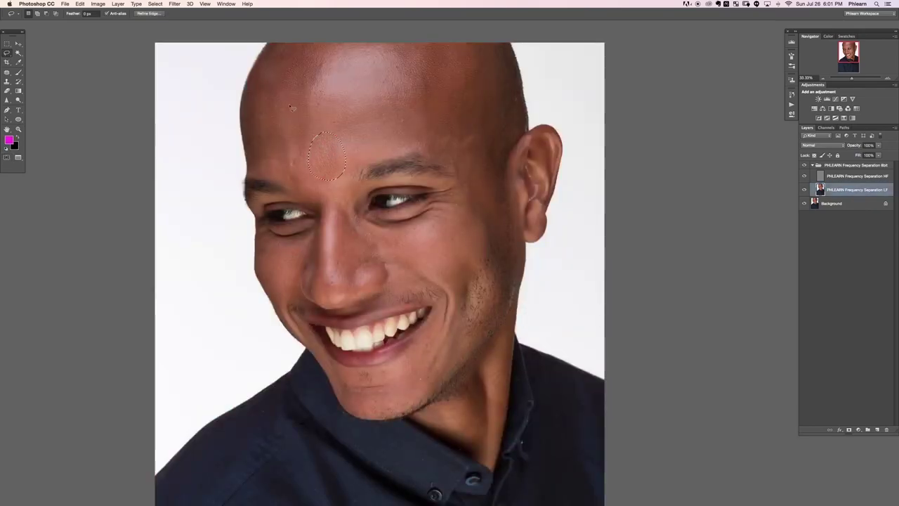
- Replace the forehead selection with a new lasso area above the eyebrow, using a feather of 5.3 px
{"action": "left_click", "coordinate": [86, 14]}
{"action": "key", "text": "Return"}
{"action": "key", "text": "super+d"}
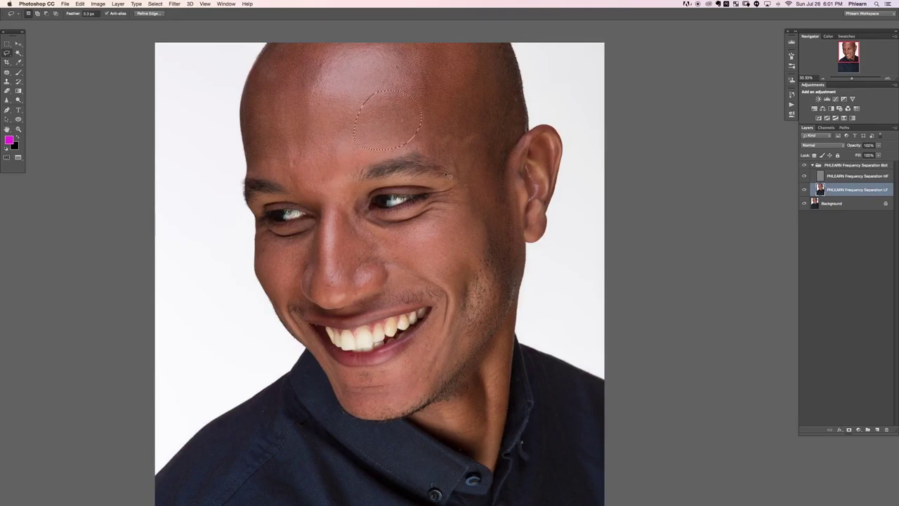
- Preview the 5.3 px forehead selection in Quick Mask and do the same for a smaller round forehead selection feathered 11.3 px
{"action": "key", "text": "q"}
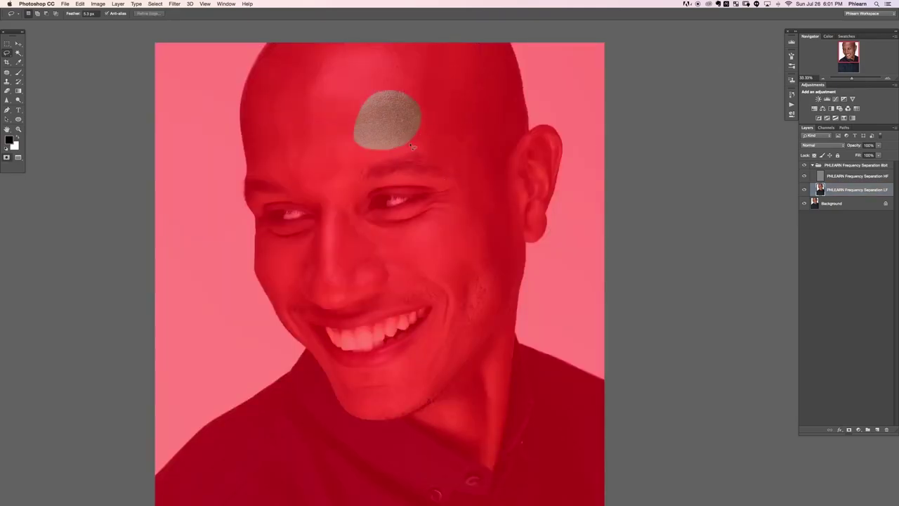
{"action": "key", "text": "q"}
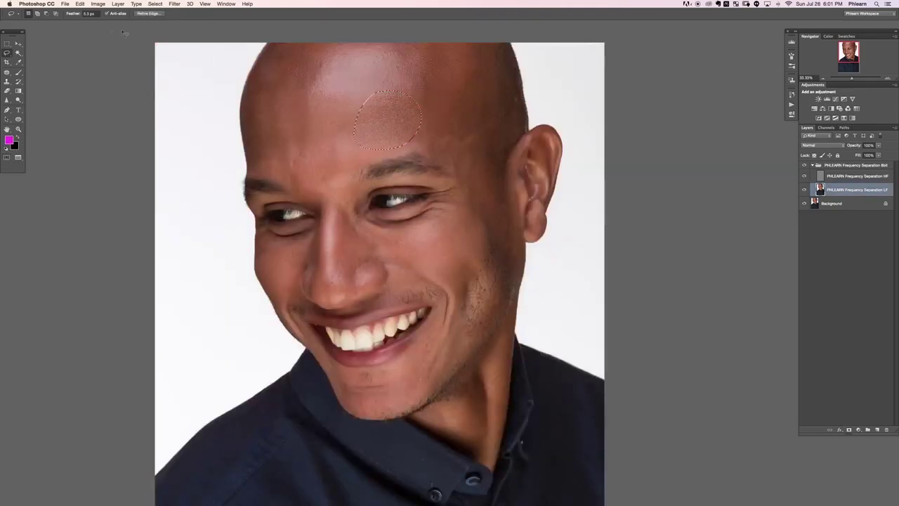
{"action": "double_click", "coordinate": [89, 14]}
{"action": "left_click_drag", "start_coordinate": [89, 17], "coordinate": [92, 17]}
{"action": "left_click_drag", "start_coordinate": [316, 103], "coordinate": [319, 105]}
{"action": "key", "text": "q"}
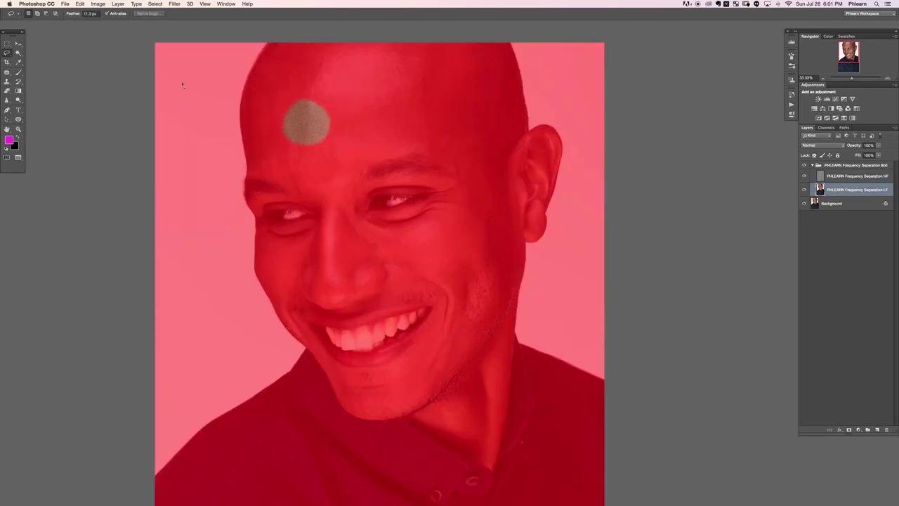
{"action": "key", "text": "q"}
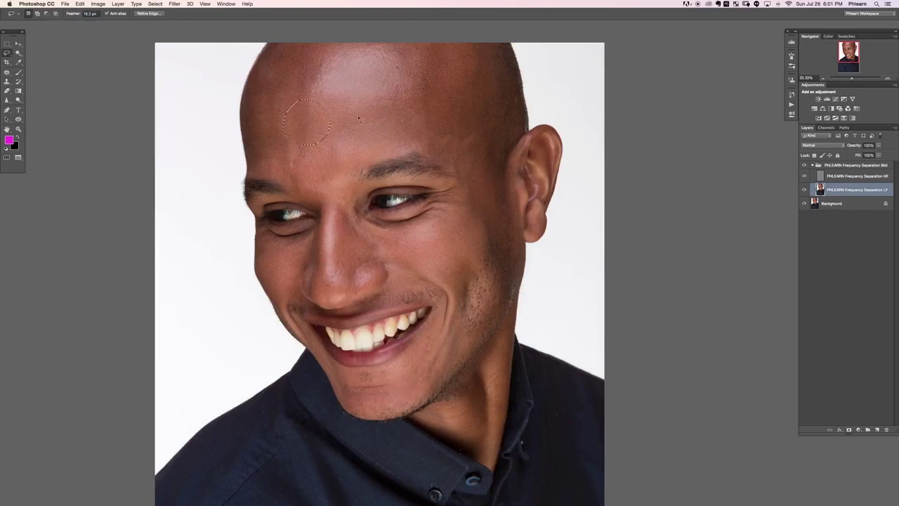
- Raise the lasso feather through 16.2 px to about 22 px, checking each new forehead selection's softness in Quick Mask
{"action": "key", "text": "q"}
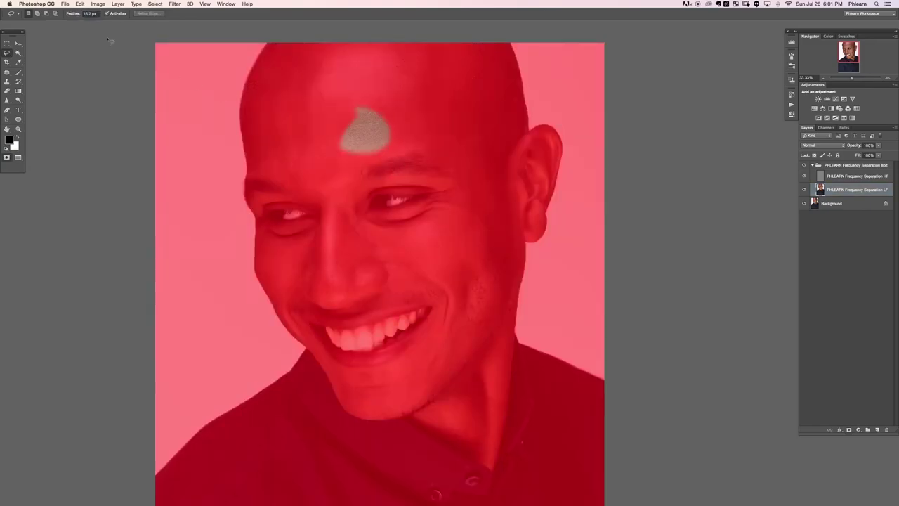
{"action": "key", "text": "q"}
{"action": "left_click_drag", "start_coordinate": [75, 15], "coordinate": [92, 15]}
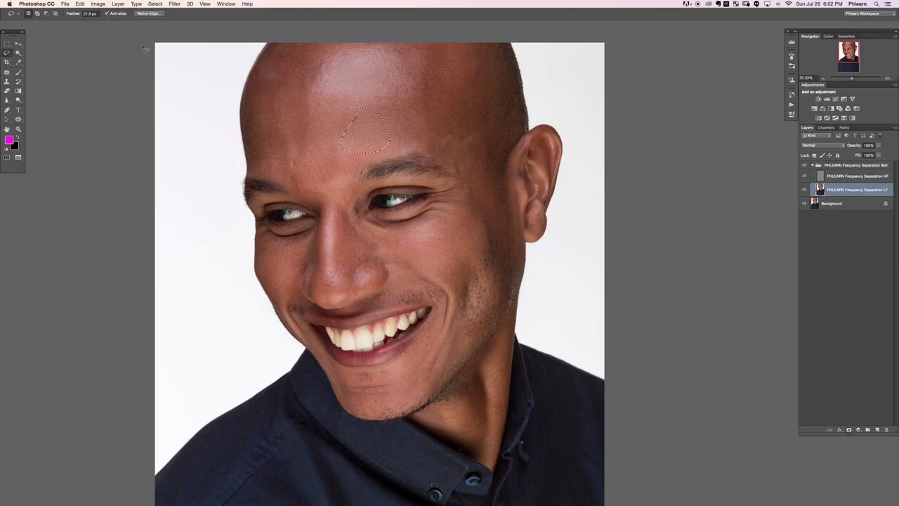
{"action": "key", "text": "q"}
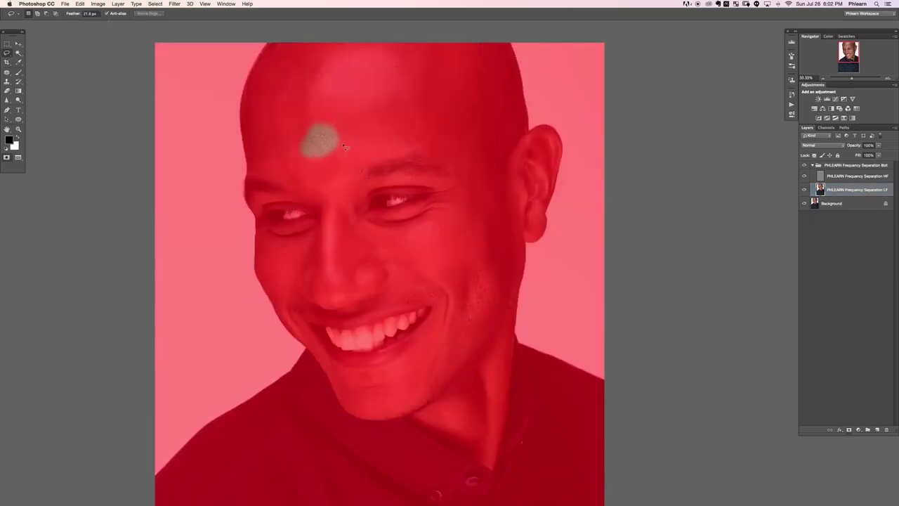
{"action": "key", "text": "q"}
- Replace the forehead selection with a lasso area over the upper cheek at the outer corner of the near eye
{"action": "left_click_drag", "start_coordinate": [456, 226], "coordinate": [443, 203]}
{"action": "left_click_drag", "start_coordinate": [382, 201], "coordinate": [381, 213]}
{"action": "key", "text": "ctrl+d"}
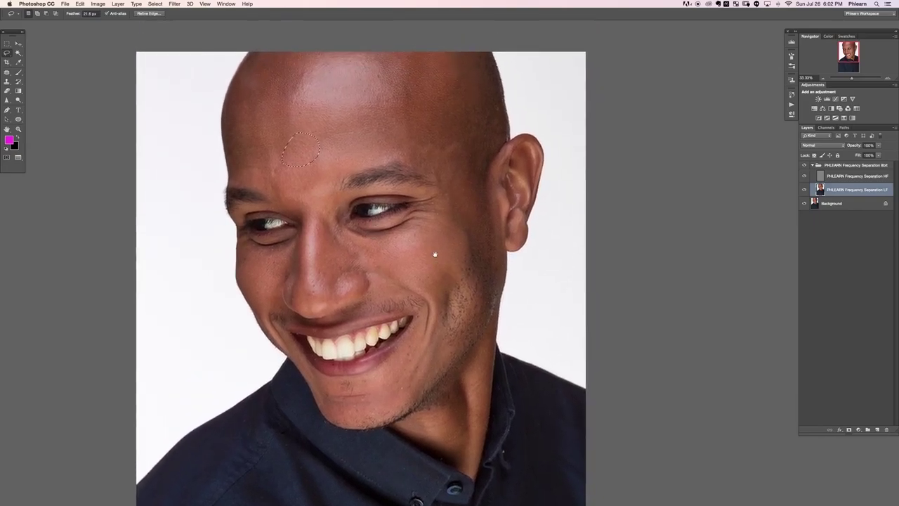
{"action": "scroll", "coordinate": [437, 255], "scroll_direction": "right", "scroll_amount": 2}
{"action": "mouse_move", "coordinate": [426, 229]}
{"action": "left_mouse_down"}
{"action": "mouse_move", "coordinate": [425, 179]}
{"action": "mouse_move", "coordinate": [390, 209]}
{"action": "mouse_move", "coordinate": [422, 229]}
{"action": "left_mouse_up"}
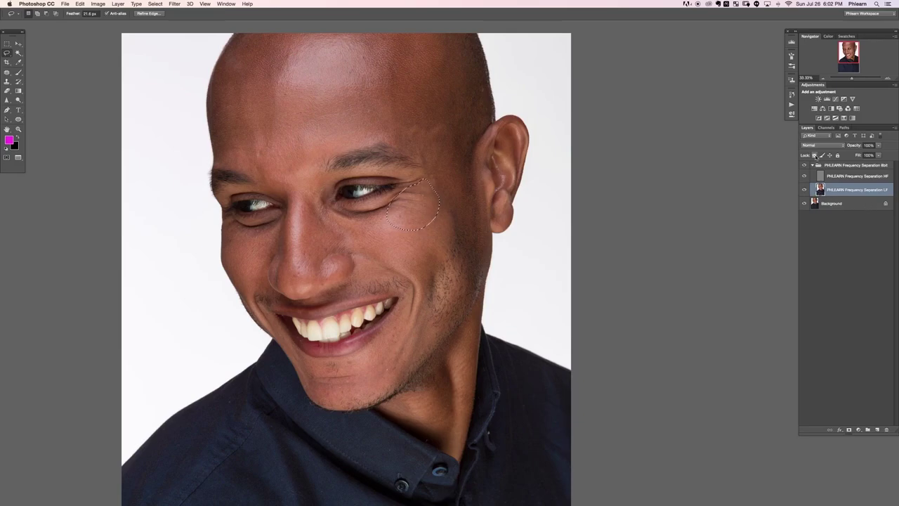
- Look up Gaussian Blur among the blur filters and its assigned shortcut in the keyboard shortcut settings, leaving the settings unchanged
{"action": "left_click", "coordinate": [174, 3]}
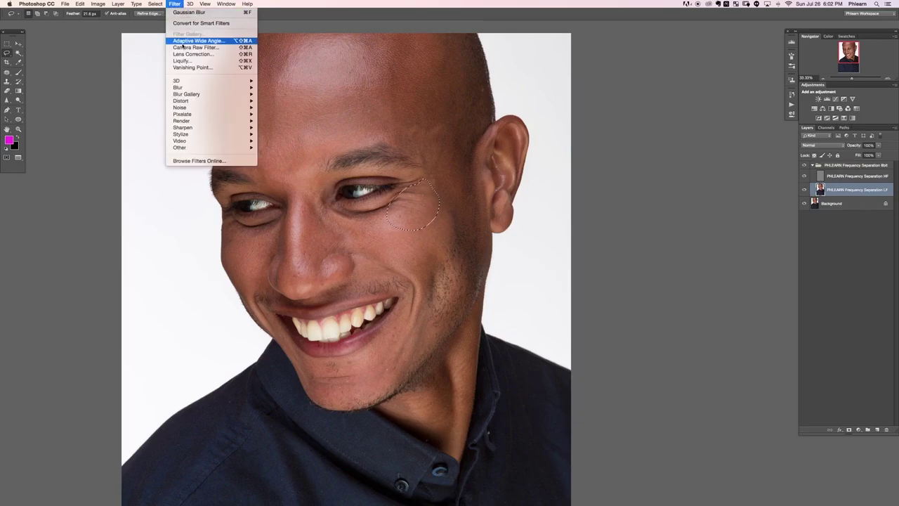
{"action": "mouse_move", "coordinate": [187, 88]}
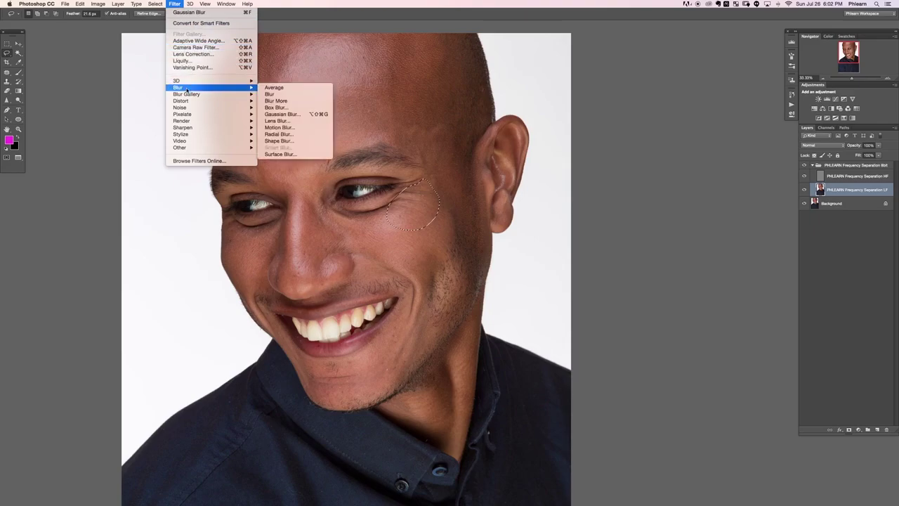
{"action": "left_click", "coordinate": [306, 113]}
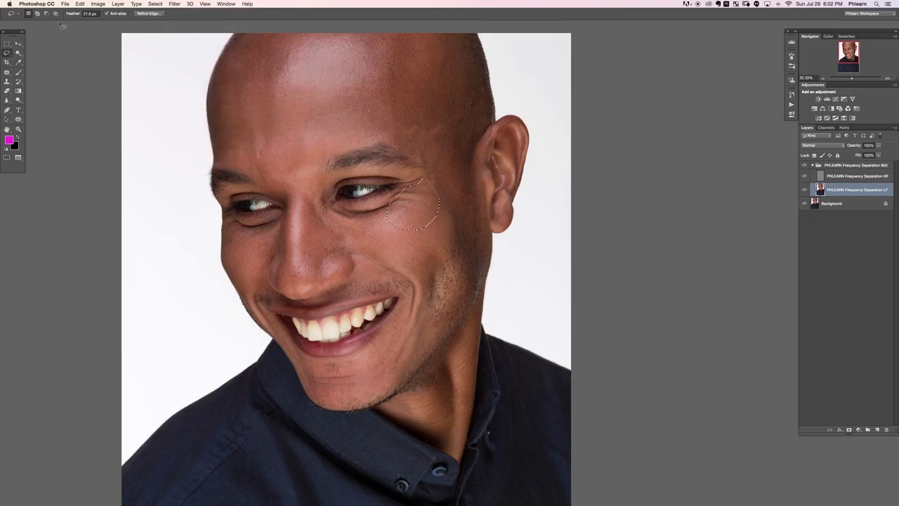
{"action": "left_click", "coordinate": [80, 5]}
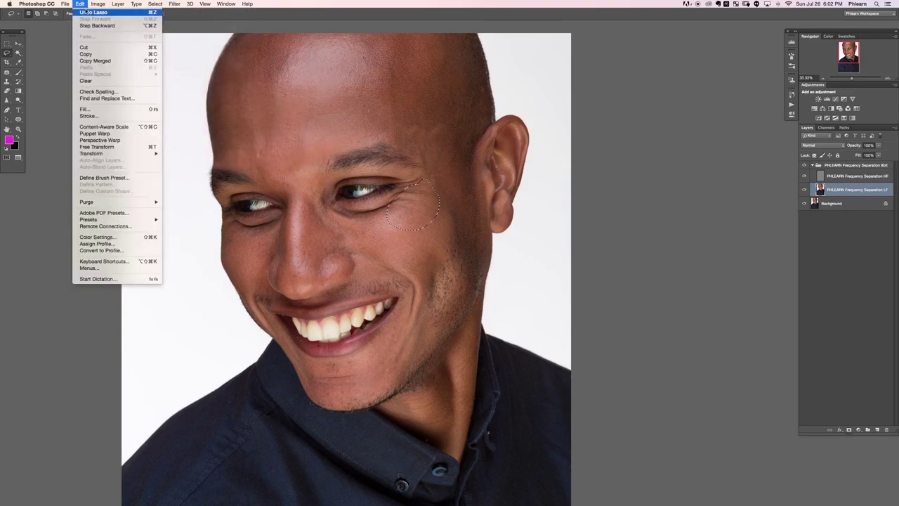
{"action": "left_click", "coordinate": [105, 260]}
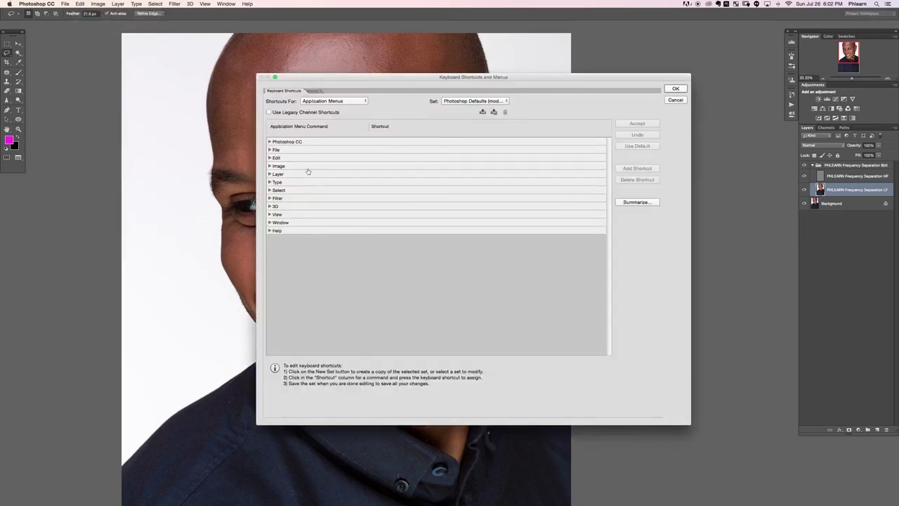
{"action": "left_click_drag", "start_coordinate": [348, 79], "coordinate": [308, 71]}
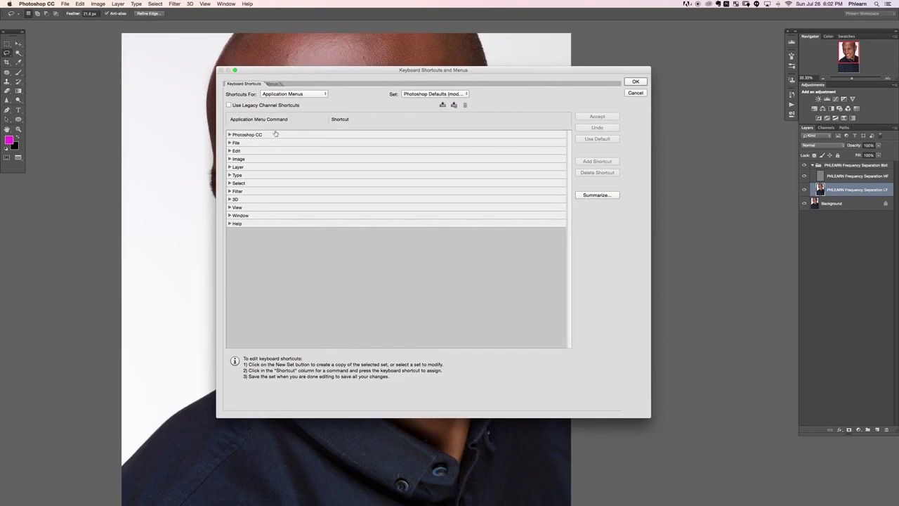
{"action": "left_click", "coordinate": [230, 191]}
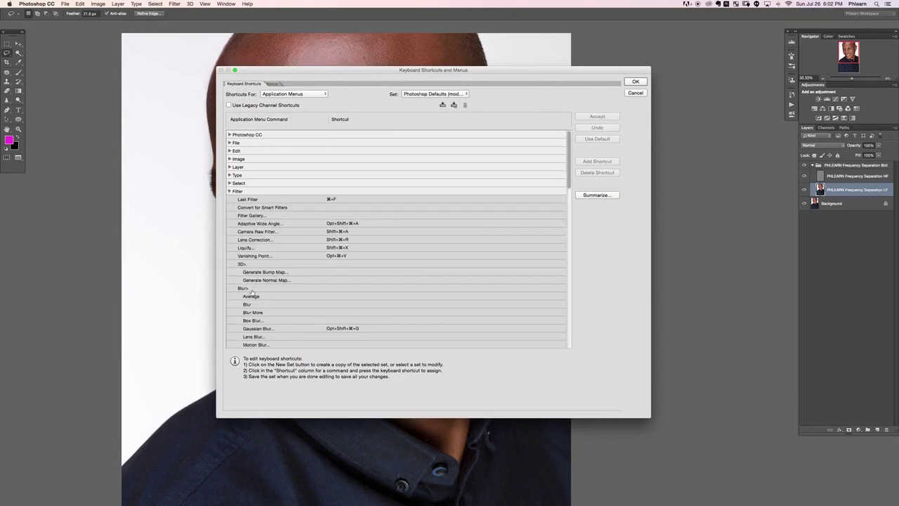
{"action": "left_click", "coordinate": [349, 327]}
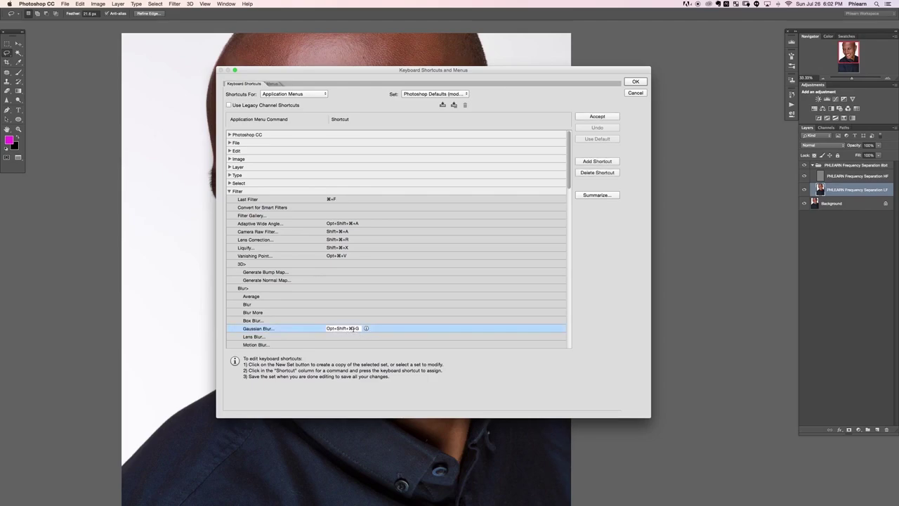
{"action": "key", "text": "alt"}
{"action": "key", "text": "Return"}
{"action": "left_click", "coordinate": [640, 94]}
- Apply a Gaussian Blur with a 19 px radius to the selected upper cheek on the LF layer and deselect
{"action": "key", "text": "alt+shift+super+g"}
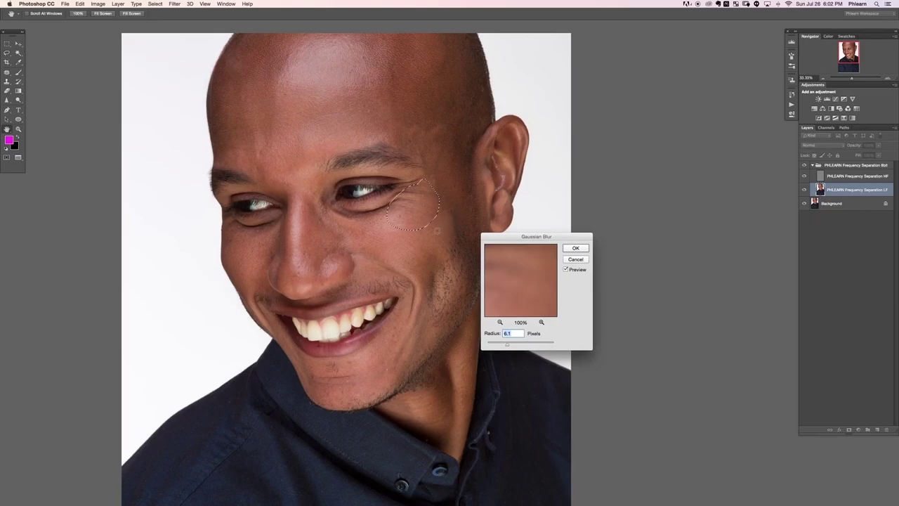
{"action": "left_click_drag", "start_coordinate": [509, 345], "coordinate": [536, 247]}
{"action": "left_click", "coordinate": [595, 149]}
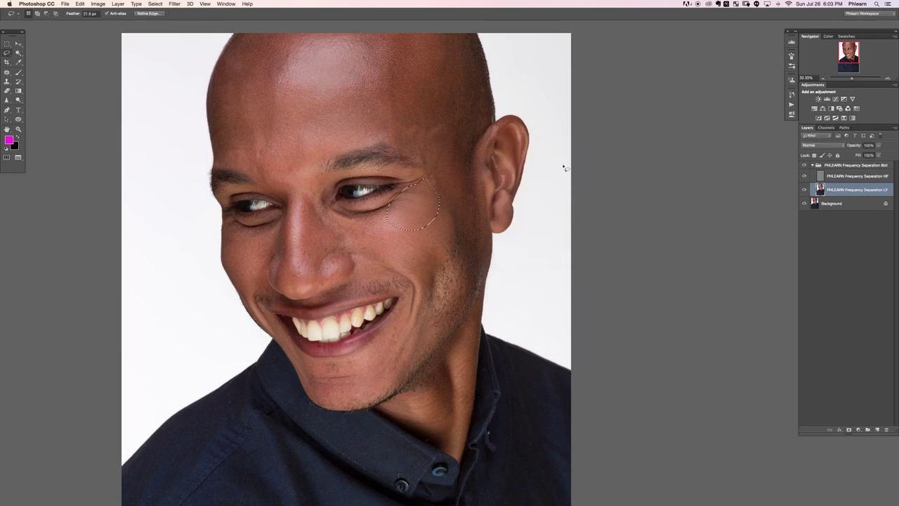
{"action": "key", "text": "super+d"}
- Toggle the HF layer's visibility while zoomed in to examine how the blurred cheek looks with and without its texture
{"action": "key", "text": "super+plus"}
{"action": "key", "text": "super+plus"}
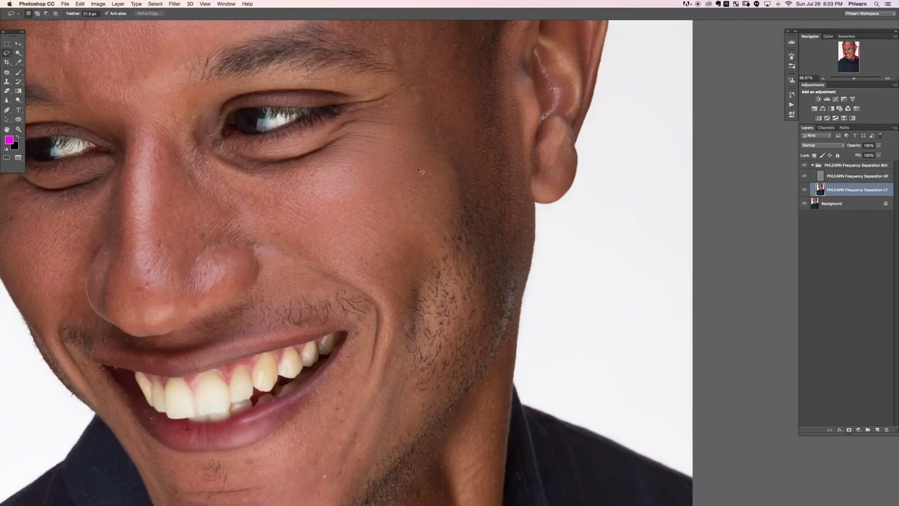
{"action": "left_click", "coordinate": [805, 177]}
{"action": "left_click", "coordinate": [804, 177]}
{"action": "key", "text": "super+minus"}
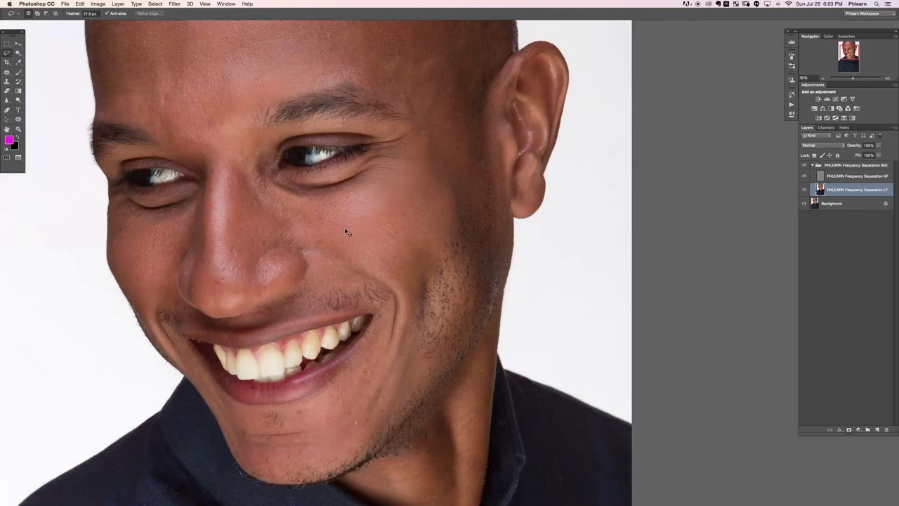
{"action": "key", "text": "super+minus"}
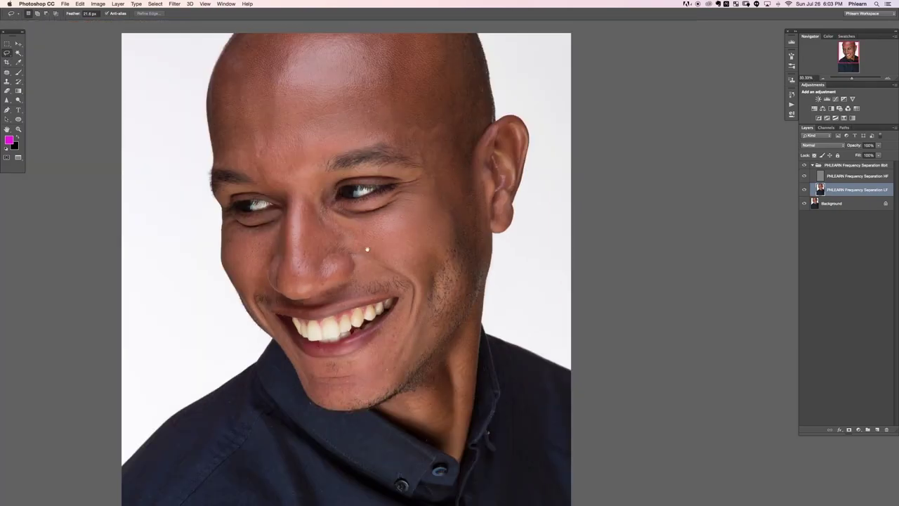
{"action": "left_click_drag", "start_coordinate": [347, 198], "coordinate": [375, 204]}
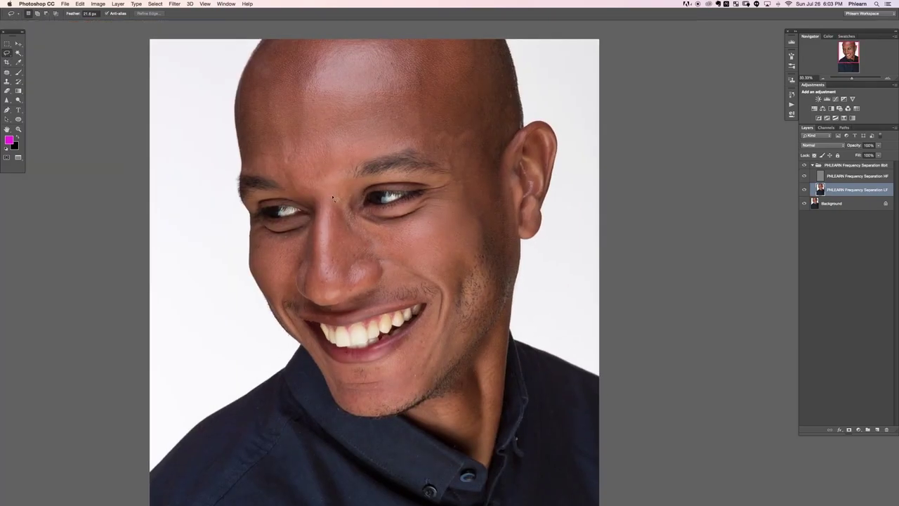
{"action": "left_click_drag", "start_coordinate": [348, 191], "coordinate": [347, 193]}
{"action": "key", "text": "super+alt+f"}
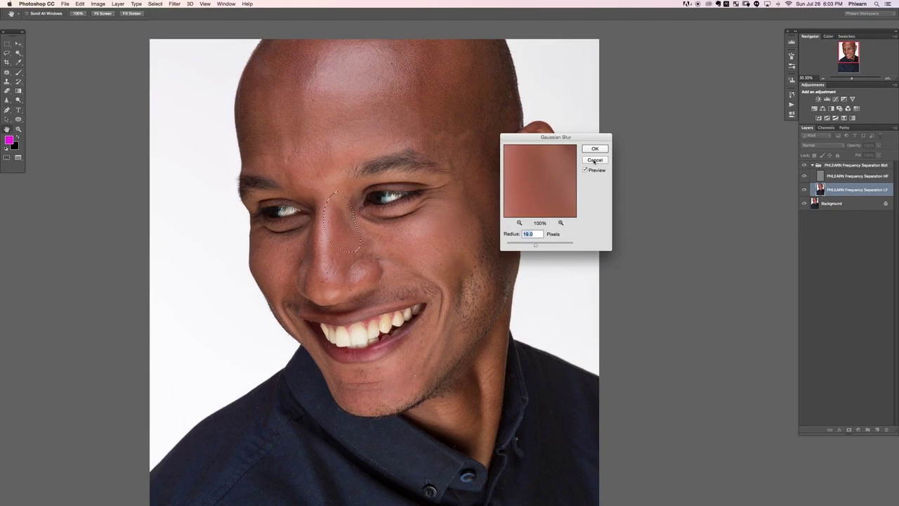
{"action": "left_click", "coordinate": [595, 160]}
{"action": "key", "text": "super+d"}
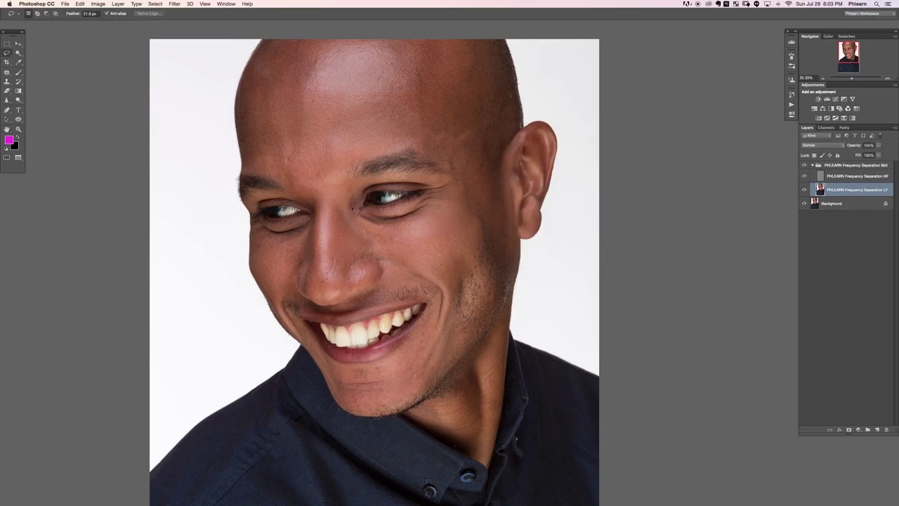
{"action": "key", "text": "super+shift+d"}
{"action": "key", "text": "super+d"}
- Lasso the skin between the eyebrows, apply a Gaussian Blur with a 19 px radius and deselect
{"action": "left_click_drag", "start_coordinate": [314, 205], "coordinate": [318, 204]}
{"action": "key", "text": "super+alt+f"}
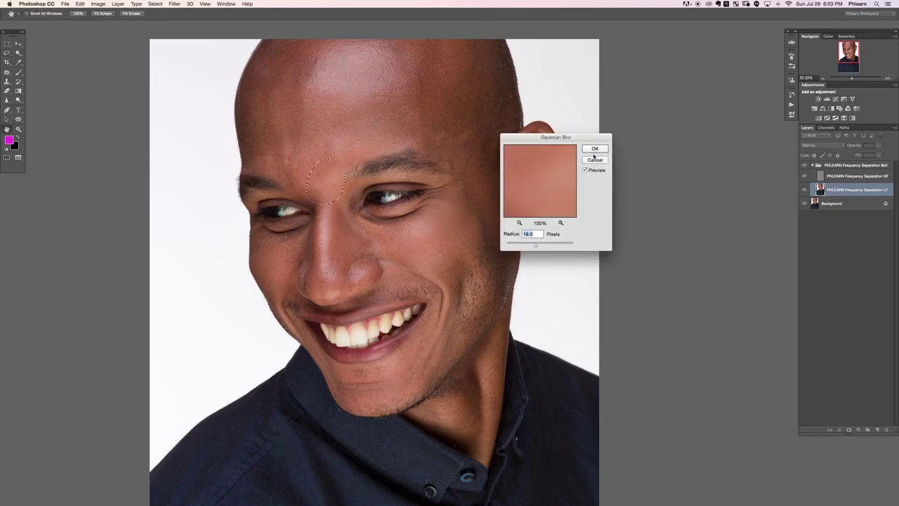
{"action": "left_click", "coordinate": [594, 149]}
{"action": "key", "text": "super+d"}
- Lasso the forehead strip above the near eyebrow and apply a Gaussian Blur with a 9.4 px radius
{"action": "mouse_move", "coordinate": [390, 159]}
{"action": "left_mouse_down"}
{"action": "mouse_move", "coordinate": [427, 144]}
{"action": "mouse_move", "coordinate": [416, 108]}
{"action": "left_mouse_up"}
{"action": "key", "text": "alt+super+f"}
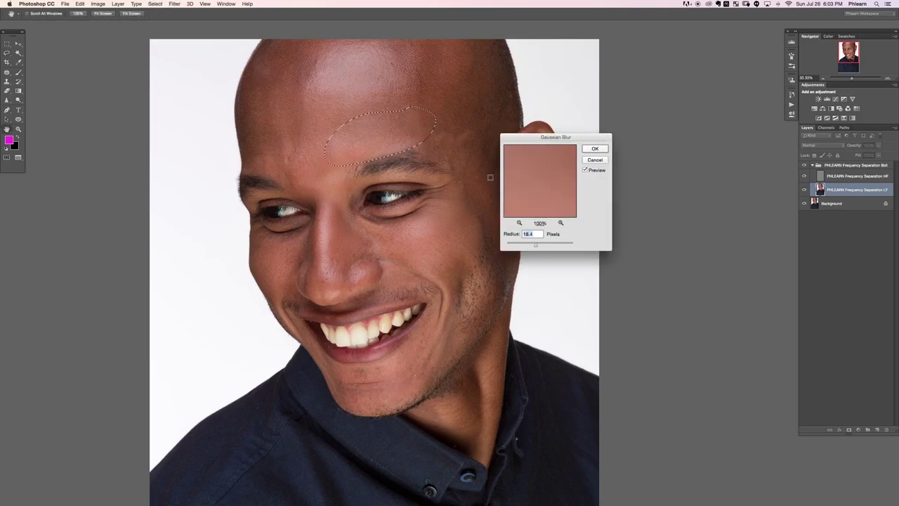
{"action": "key", "text": "shift+Down"}
{"action": "key", "text": "shift+Down"}
{"action": "key", "text": "shift+Down"}
{"action": "key", "text": "shift+Down"}
{"action": "key", "text": "shift+Down"}
{"action": "key", "text": "shift+Down"}
{"action": "key", "text": "shift+Down"}
{"action": "key", "text": "shift+Down"}
{"action": "key", "text": "shift+Down"}
{"action": "key", "text": "Return"}
- Lasso a tall oval on the near side of the upper forehead and blur it with the same 9.4 px radius
{"action": "scroll", "coordinate": [382, 137], "scroll_direction": "up", "scroll_amount": 5}
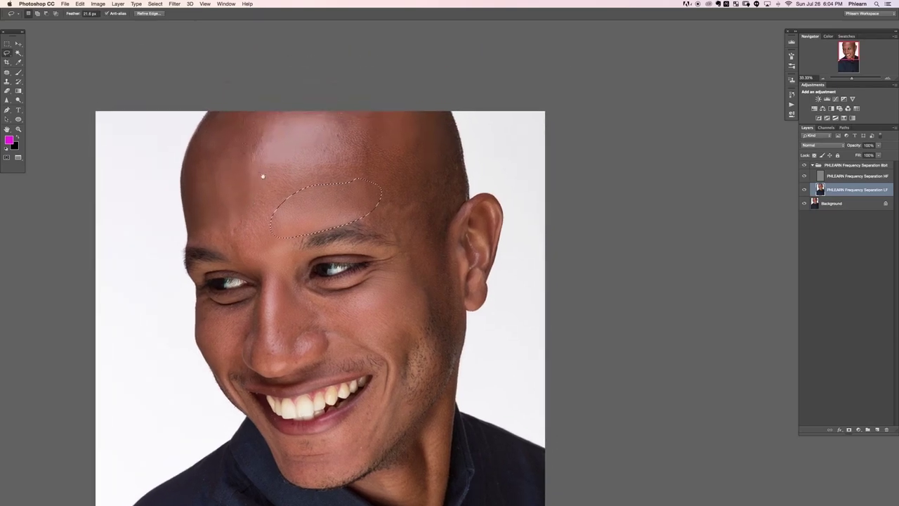
{"action": "left_click_drag", "start_coordinate": [379, 124], "coordinate": [376, 125]}
{"action": "key", "text": "super+alt+f"}
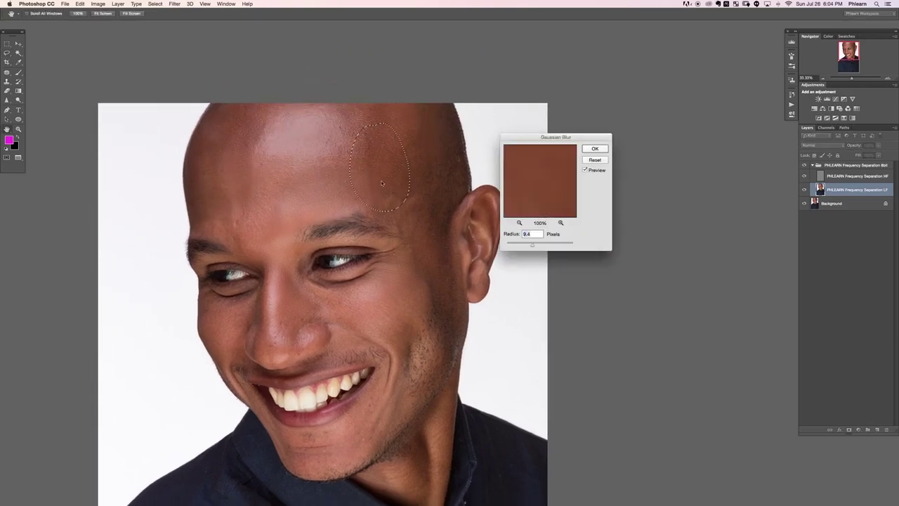
{"action": "key", "text": "Return"}
- Lasso the temple between the near eyebrow and the ear and apply a Gaussian Blur with a 12.4 px radius
{"action": "mouse_move", "coordinate": [422, 143]}
{"action": "left_mouse_down"}
{"action": "mouse_move", "coordinate": [402, 210]}
{"action": "mouse_move", "coordinate": [439, 204]}
{"action": "mouse_move", "coordinate": [424, 147]}
{"action": "left_mouse_up"}
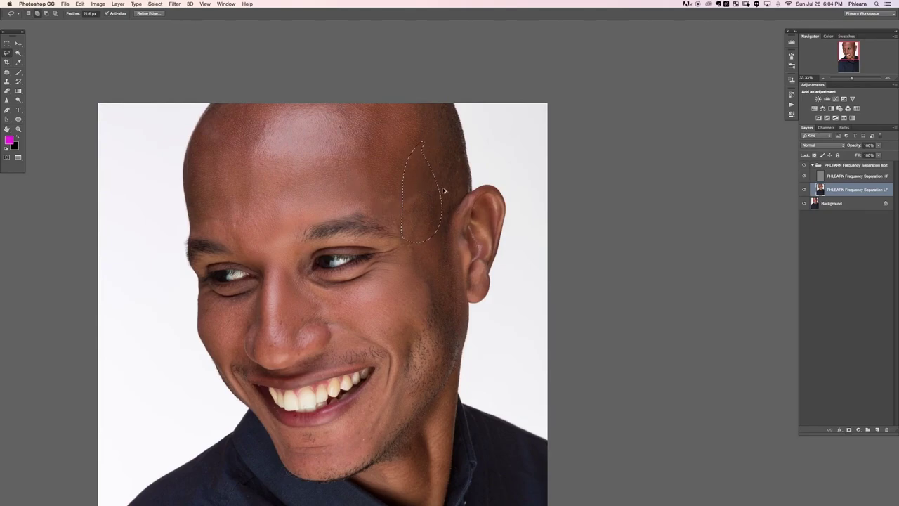
{"action": "key", "text": "super+alt+f"}
{"action": "key", "text": "shift+Up"}
{"action": "key", "text": "shift+Up"}
{"action": "key", "text": "shift+Up"}
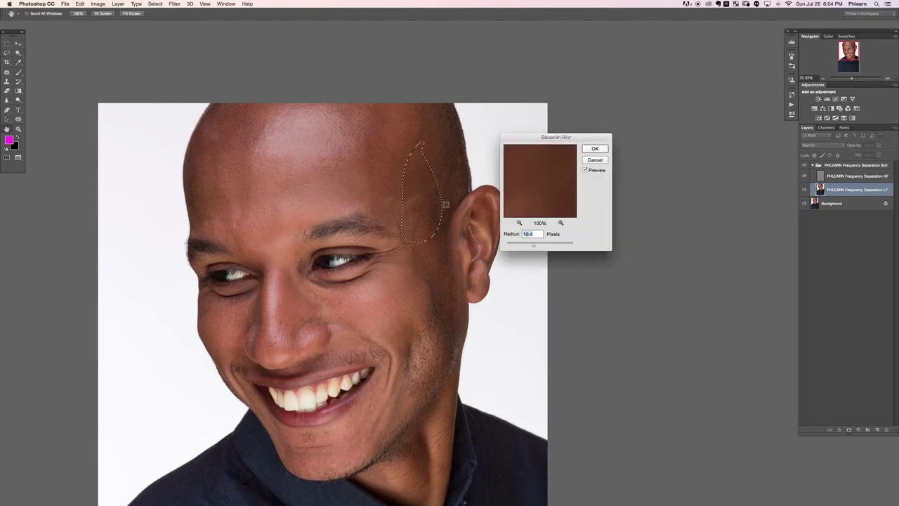
{"action": "key", "text": "Return"}
- Lasso the skin just above the outer end of the near eyebrow, blur it with a 12.4 px radius and deselect
{"action": "mouse_move", "coordinate": [378, 182]}
{"action": "left_mouse_down"}
{"action": "mouse_move", "coordinate": [372, 219]}
{"action": "mouse_move", "coordinate": [422, 199]}
{"action": "mouse_move", "coordinate": [362, 182]}
{"action": "left_mouse_up"}
{"action": "key", "text": "super+alt+f"}
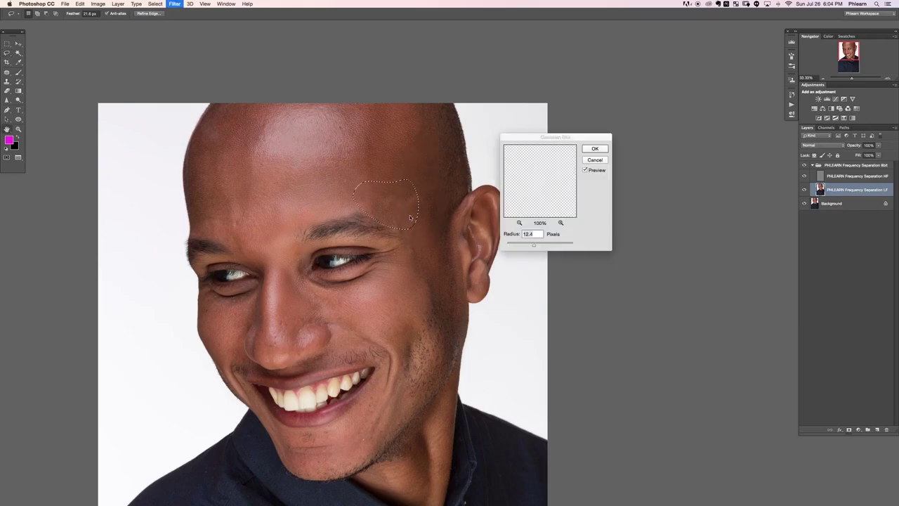
{"action": "left_click", "coordinate": [595, 148]}
{"action": "key", "text": "super+d"}
- Select the forehead area above the far eyebrow and a tall oval higher up that side, blurring each with a 12.4 px radius
{"action": "key", "text": "super+alt+f"}
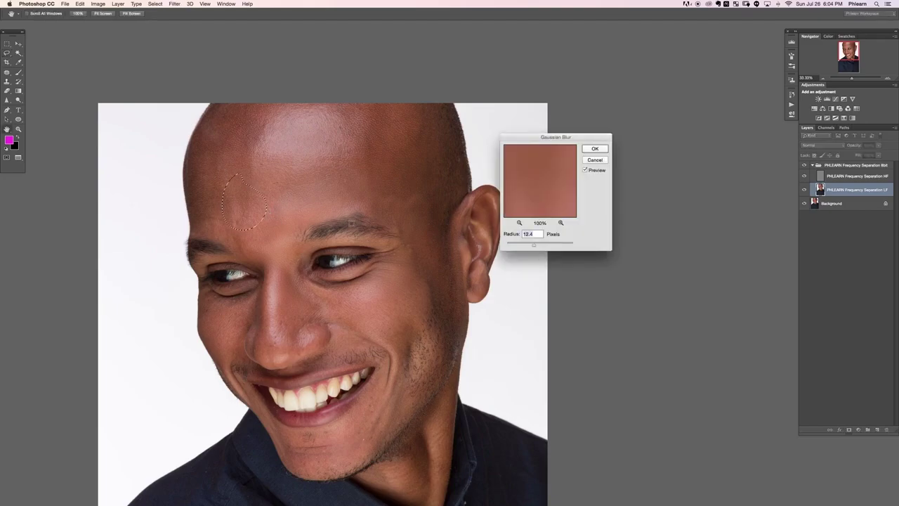
{"action": "left_click", "coordinate": [590, 149]}
{"action": "key", "text": "super+d"}
{"action": "mouse_move", "coordinate": [222, 120]}
{"action": "left_mouse_down"}
{"action": "mouse_move", "coordinate": [203, 173]}
{"action": "mouse_move", "coordinate": [220, 118]}
{"action": "left_mouse_up"}
{"action": "key", "text": "super+alt+f"}
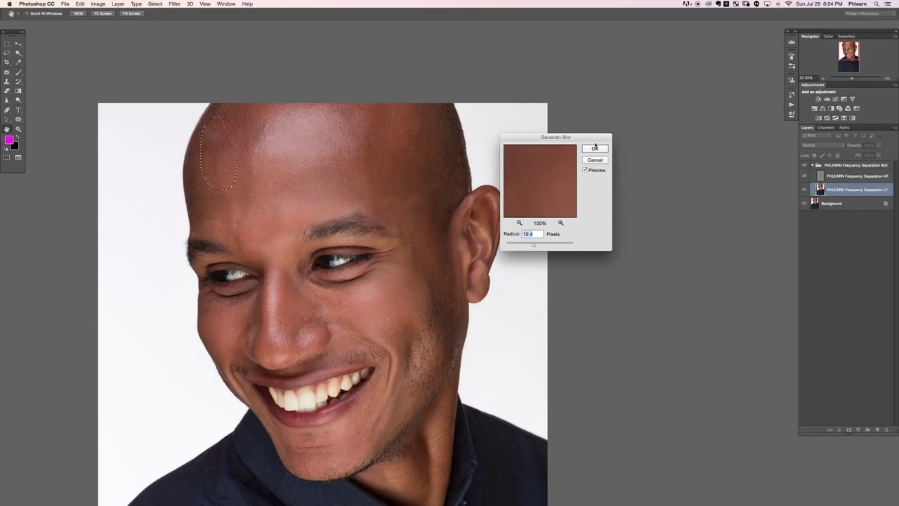
{"action": "left_click", "coordinate": [595, 148]}
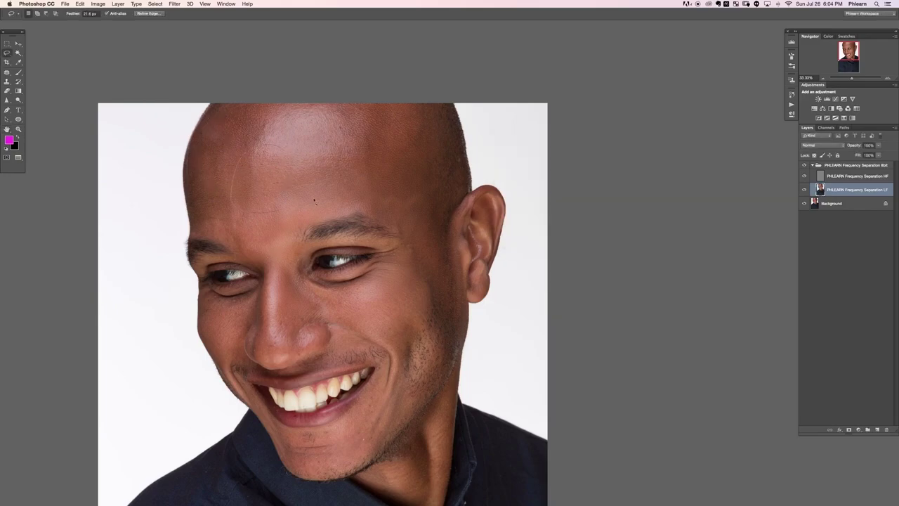
- Blur the middle of the forehead with a 12.4 px radius, then lasso and blur a tall oval on its near side
{"action": "key", "text": "super+alt+f"}
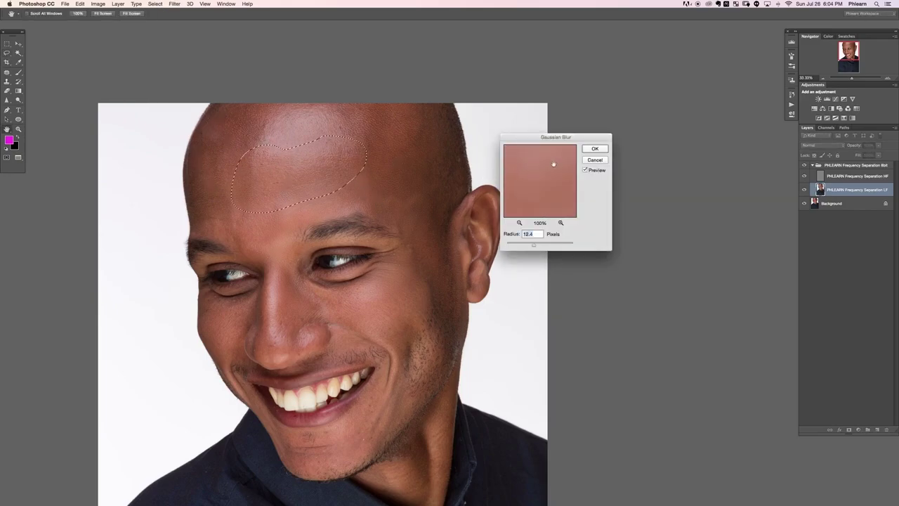
{"action": "left_click", "coordinate": [595, 149]}
{"action": "left_click_drag", "start_coordinate": [347, 184], "coordinate": [331, 163]}
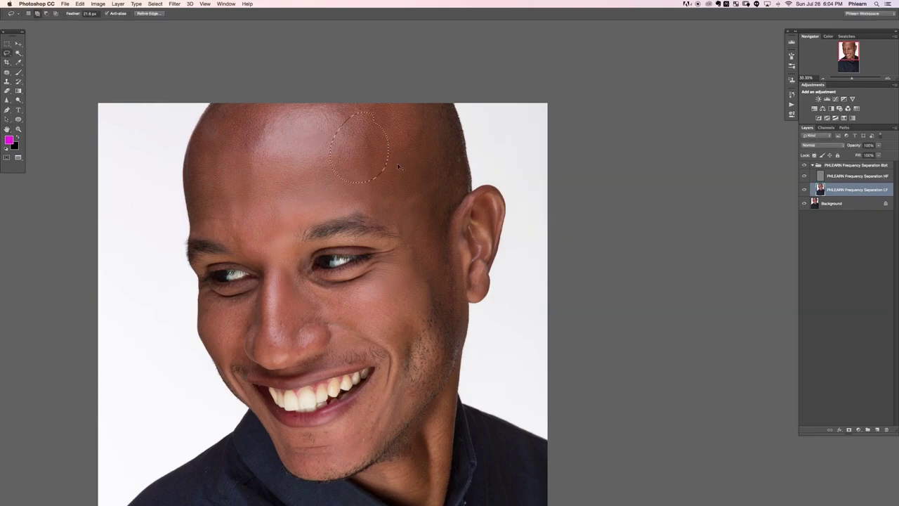
{"action": "key", "text": "super+alt+f"}
{"action": "left_click", "coordinate": [595, 149]}
- Lasso the near temple and the outer cheek beside the near eye, blurring each selection with a 12.4 px radius
{"action": "mouse_move", "coordinate": [395, 165]}
{"action": "left_mouse_down"}
{"action": "mouse_move", "coordinate": [370, 204]}
{"action": "mouse_move", "coordinate": [430, 219]}
{"action": "mouse_move", "coordinate": [405, 243]}
{"action": "left_mouse_up"}
{"action": "key", "text": "super+alt+f"}
{"action": "left_click", "coordinate": [595, 149]}
{"action": "left_click_drag", "start_coordinate": [443, 274], "coordinate": [439, 274]}
{"action": "key", "text": "super+alt+f"}
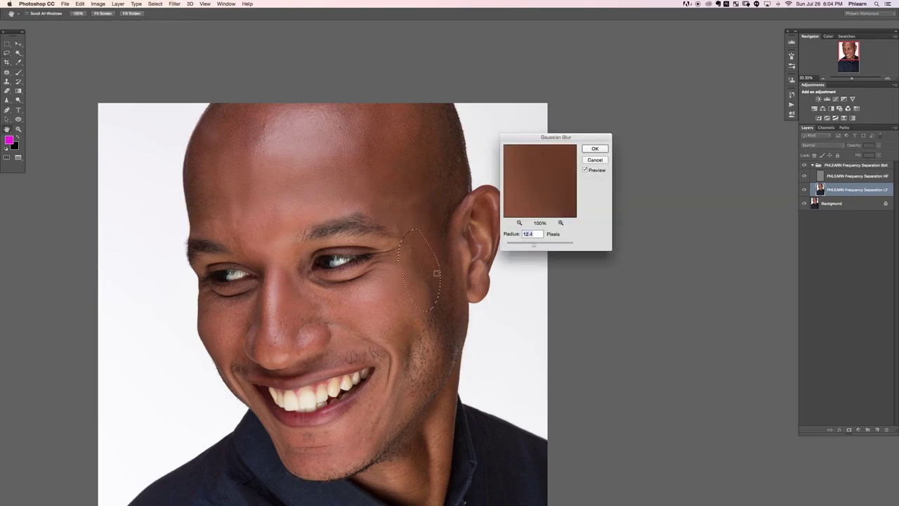
{"action": "left_click", "coordinate": [595, 150]}
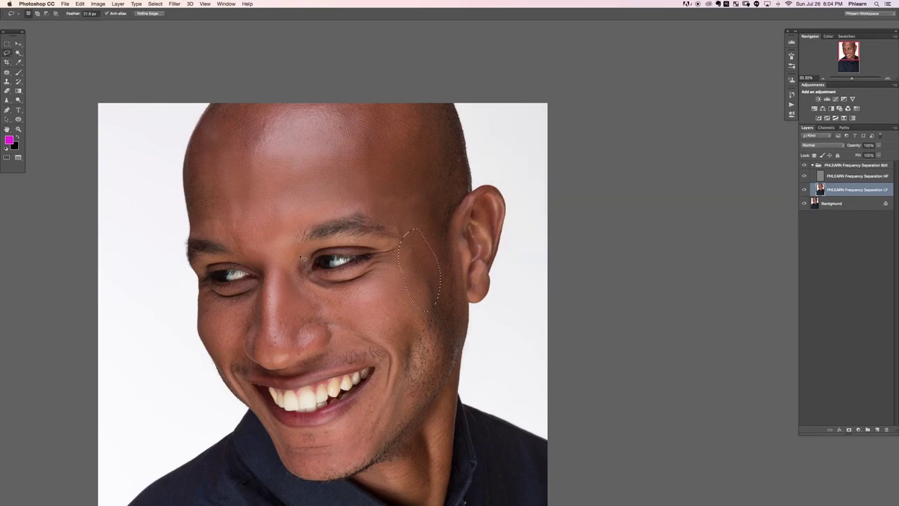
- Select the near eye's inner corner and the skin beneath that eye, blurring each with a 12.4 px radius and deselecting
{"action": "left_click_drag", "start_coordinate": [307, 259], "coordinate": [306, 256]}
{"action": "key", "text": "super+alt+f"}
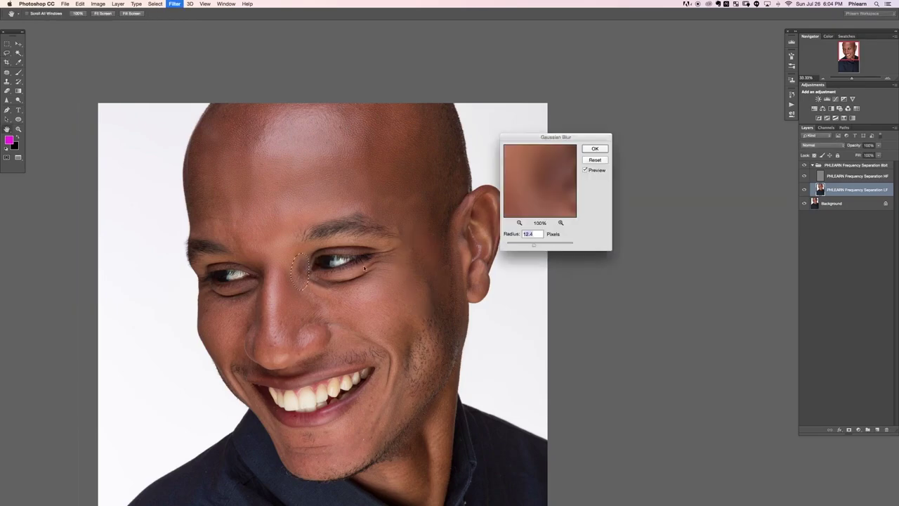
{"action": "left_click", "coordinate": [595, 149]}
{"action": "key", "text": "super+d"}
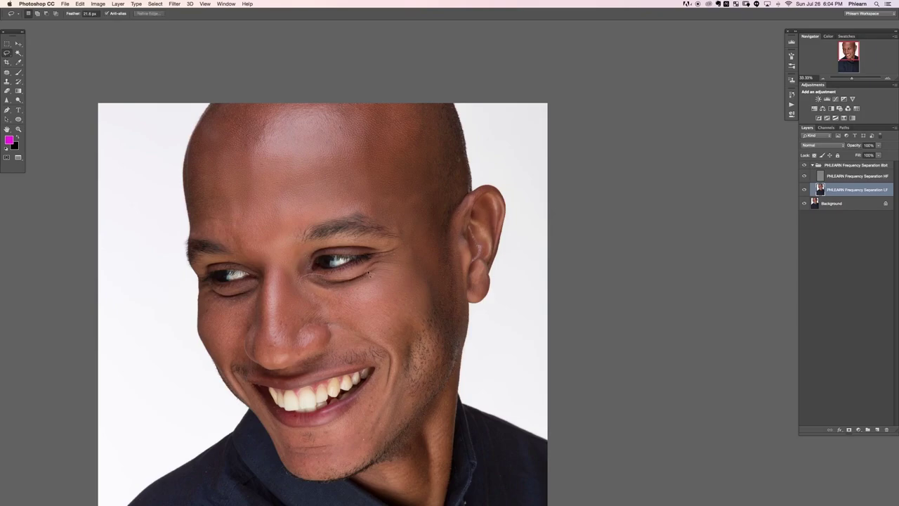
{"action": "mouse_move", "coordinate": [302, 299]}
{"action": "left_mouse_down"}
{"action": "mouse_move", "coordinate": [365, 274]}
{"action": "mouse_move", "coordinate": [305, 281]}
{"action": "left_mouse_up"}
{"action": "key", "text": "super+alt+f"}
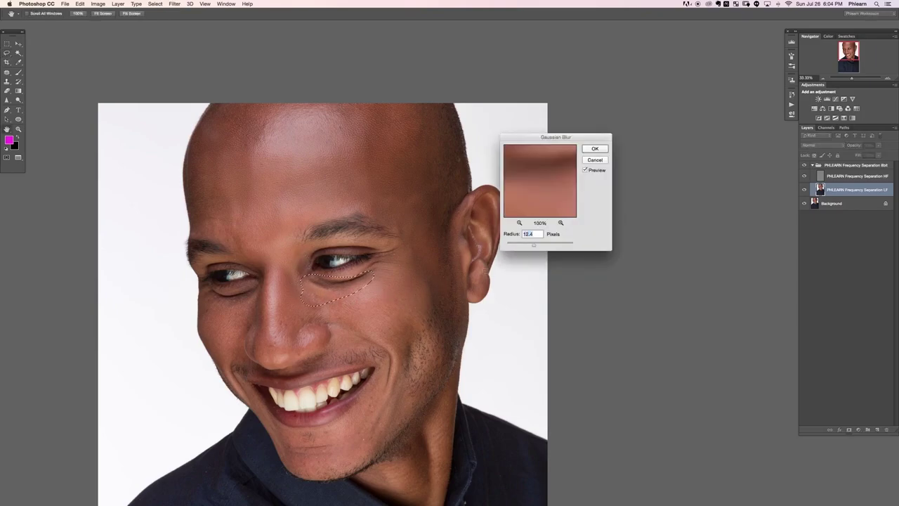
{"action": "left_click", "coordinate": [595, 149]}
{"action": "key", "text": "super+d"}
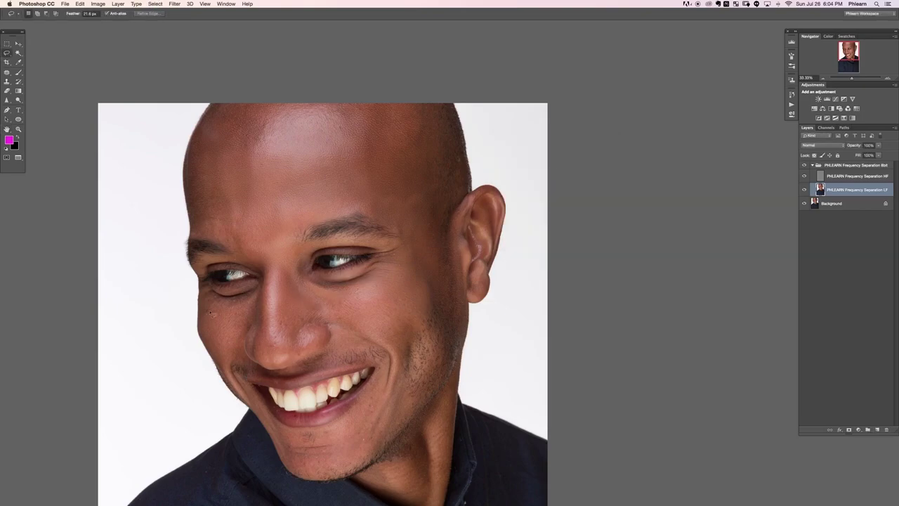
- Lasso the skin under the far eye and apply a Gaussian Blur with a 14.4 px radius
{"action": "left_click_drag", "start_coordinate": [267, 323], "coordinate": [306, 275]}
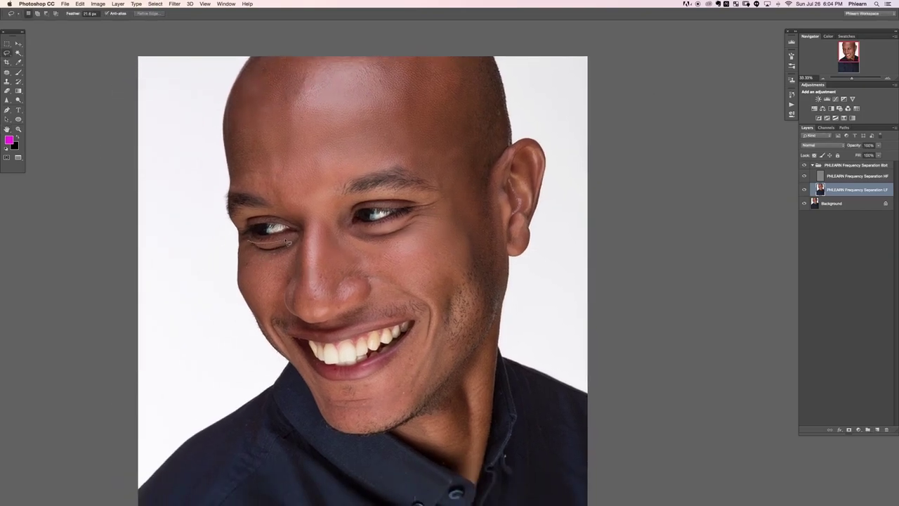
{"action": "mouse_move", "coordinate": [245, 262]}
{"action": "left_mouse_down"}
{"action": "mouse_move", "coordinate": [255, 273]}
{"action": "mouse_move", "coordinate": [298, 241]}
{"action": "left_mouse_up"}
{"action": "key", "text": "super+alt+f"}
{"action": "key", "text": "Up"}
{"action": "key", "text": "Up"}
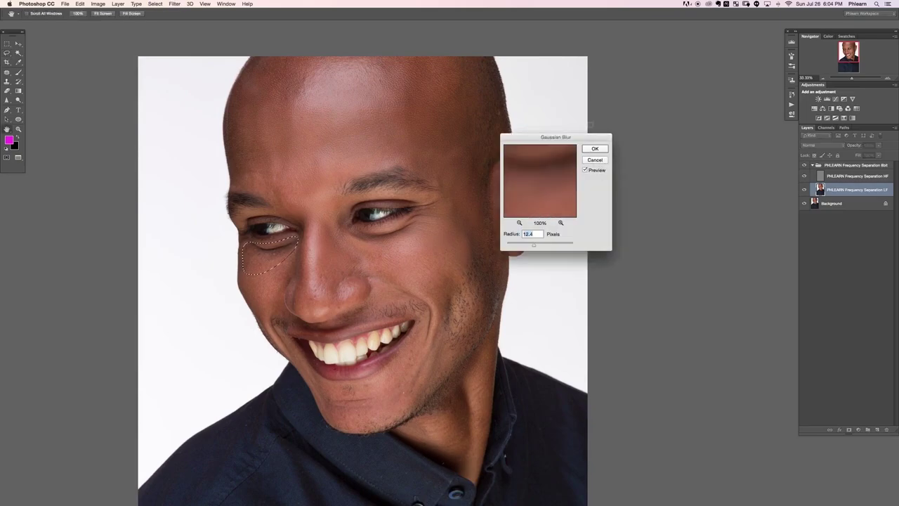
{"action": "key", "text": "Return"}
- Lasso the forehead above the far eyebrow down to the brow's inner end and blur it with a 14.4 px radius
{"action": "mouse_move", "coordinate": [255, 113]}
{"action": "left_mouse_down"}
{"action": "mouse_move", "coordinate": [238, 133]}
{"action": "mouse_move", "coordinate": [235, 171]}
{"action": "left_mouse_up"}
{"action": "left_click_drag", "start_coordinate": [288, 203], "coordinate": [292, 203]}
{"action": "key", "text": "super+alt+f"}
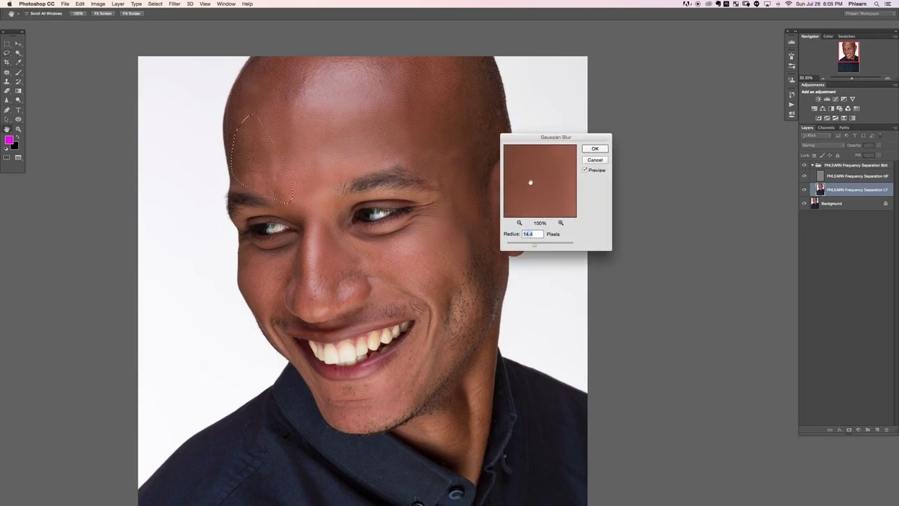
{"action": "left_click", "coordinate": [595, 148]}
{"action": "left_click", "coordinate": [362, 186]}
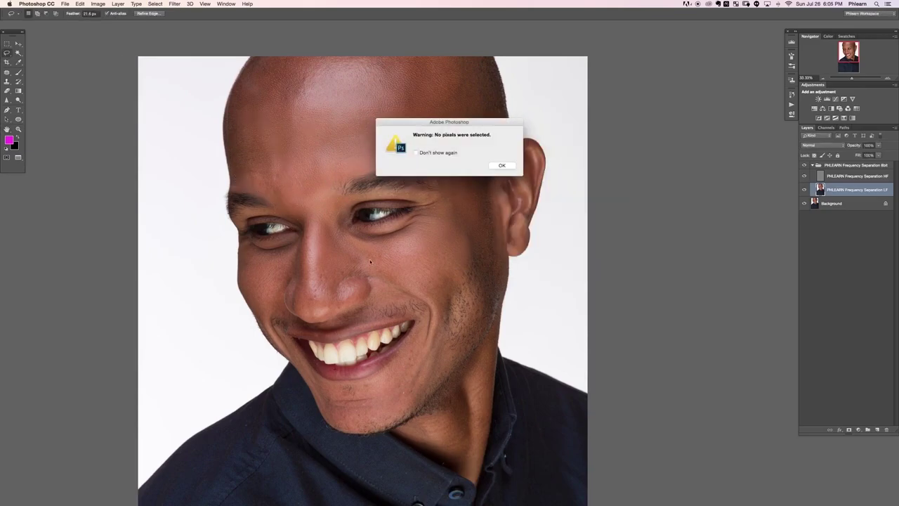
{"action": "left_click", "coordinate": [499, 165]}
- Lasso a narrow strip down the far side of the nose bridge and blur it with a 14.4 px radius
{"action": "left_click_drag", "start_coordinate": [314, 217], "coordinate": [314, 219]}
{"action": "key", "text": "super+alt+f"}
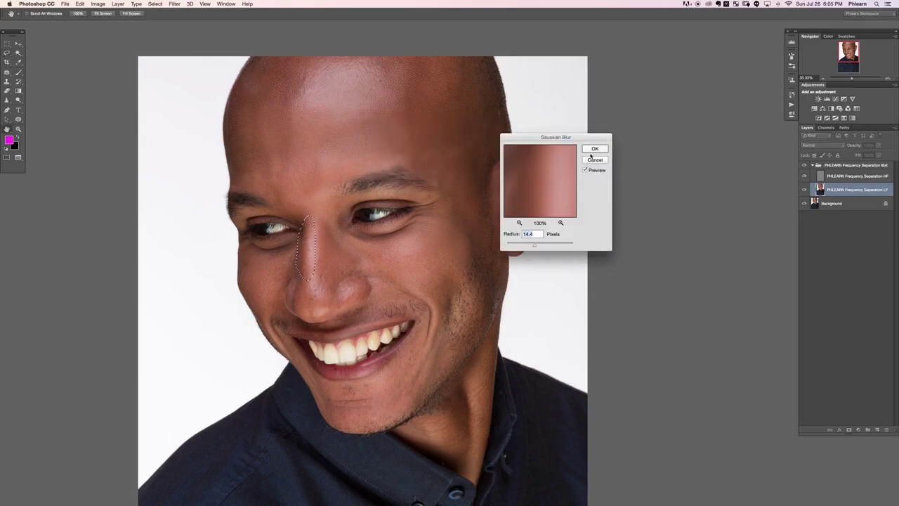
{"action": "left_click", "coordinate": [590, 153]}
{"action": "left_click", "coordinate": [339, 240]}
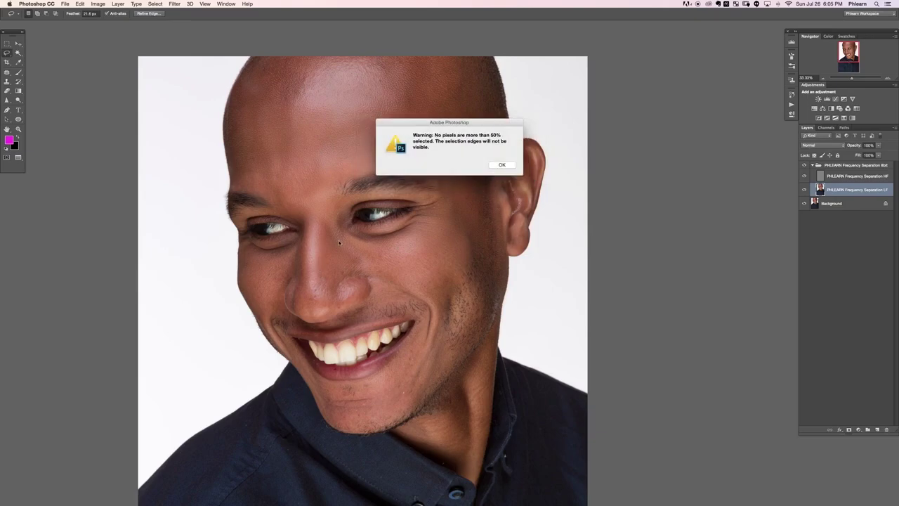
{"action": "left_click", "coordinate": [500, 165]}
{"action": "mouse_move", "coordinate": [363, 258]}
{"action": "left_mouse_down"}
{"action": "mouse_move", "coordinate": [330, 306]}
{"action": "mouse_move", "coordinate": [371, 260]}
{"action": "left_mouse_up"}
{"action": "key", "text": "super+alt+f"}
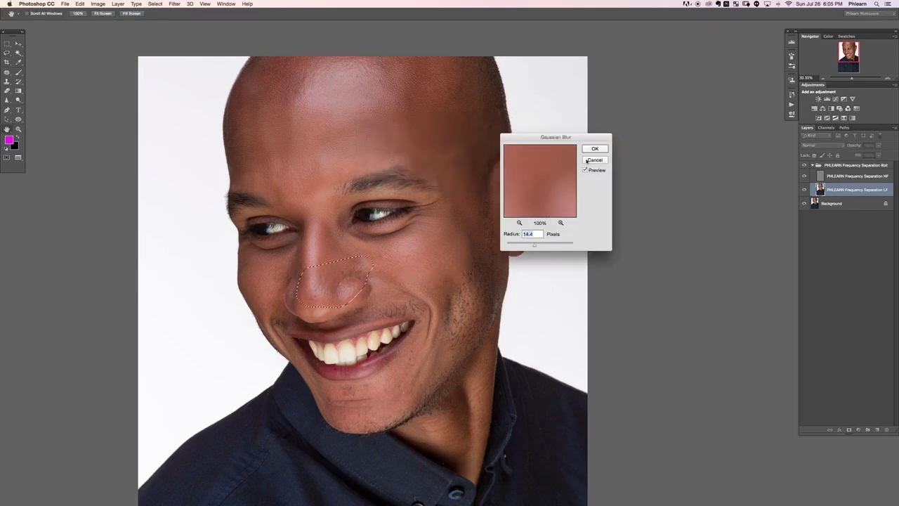
{"action": "left_click", "coordinate": [594, 159]}
- Select the near cheek beside the nose and a small oval over the near nostril, blurring each with a 14.4 px radius
{"action": "left_click_drag", "start_coordinate": [422, 303], "coordinate": [415, 300]}
{"action": "key", "text": "super+alt+f"}
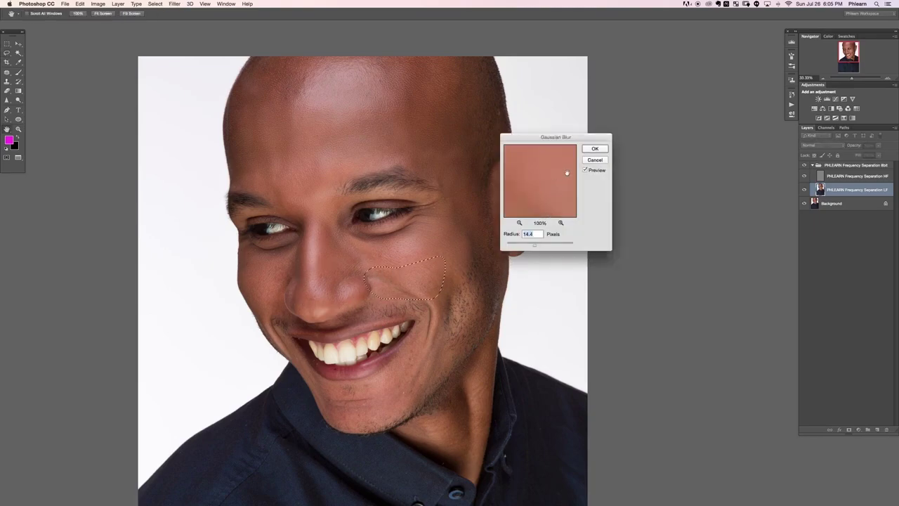
{"action": "left_click", "coordinate": [593, 149]}
{"action": "key", "text": "super+d"}
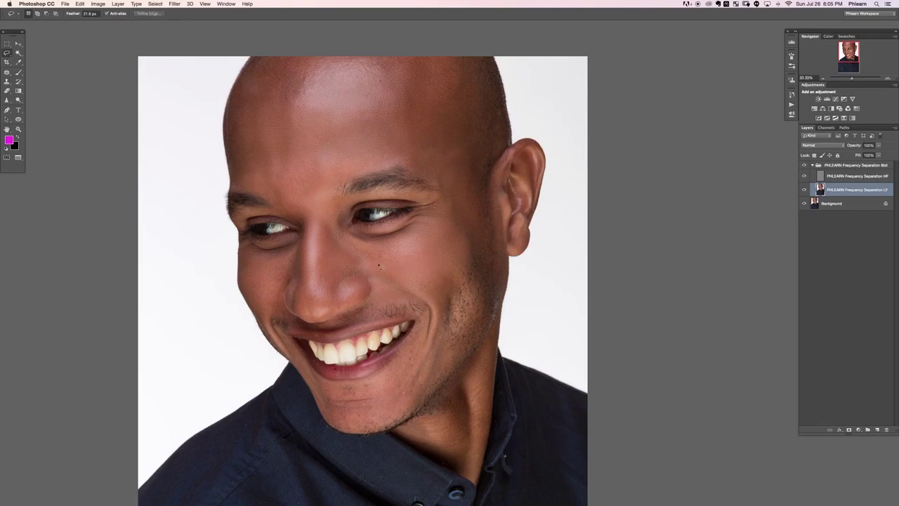
{"action": "mouse_move", "coordinate": [377, 264]}
{"action": "left_mouse_down"}
{"action": "mouse_move", "coordinate": [344, 280]}
{"action": "mouse_move", "coordinate": [379, 270]}
{"action": "left_mouse_up"}
{"action": "key", "text": "super+alt+f"}
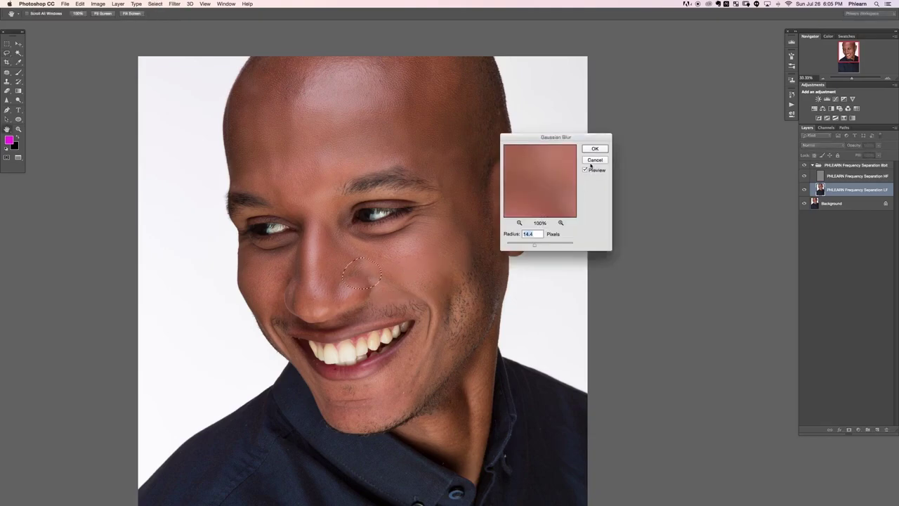
{"action": "left_click", "coordinate": [595, 149]}
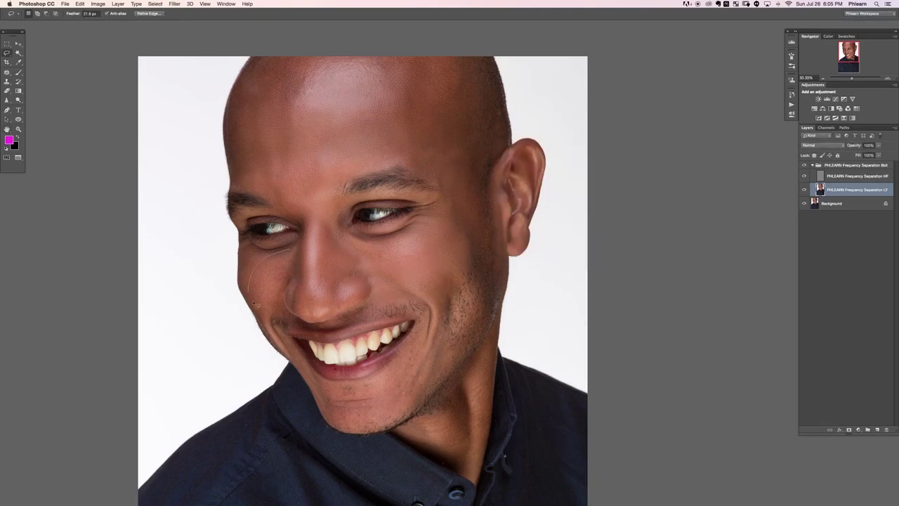
- Lasso a rounded area on the far cheek beside the nose and blur it with a 14.4 px radius
{"action": "left_click_drag", "start_coordinate": [304, 258], "coordinate": [303, 262]}
{"action": "key", "text": "super+z"}
{"action": "mouse_move", "coordinate": [270, 262]}
{"action": "left_mouse_down"}
{"action": "mouse_move", "coordinate": [264, 304]}
{"action": "mouse_move", "coordinate": [288, 300]}
{"action": "left_mouse_up"}
{"action": "key", "text": "super+alt+f"}
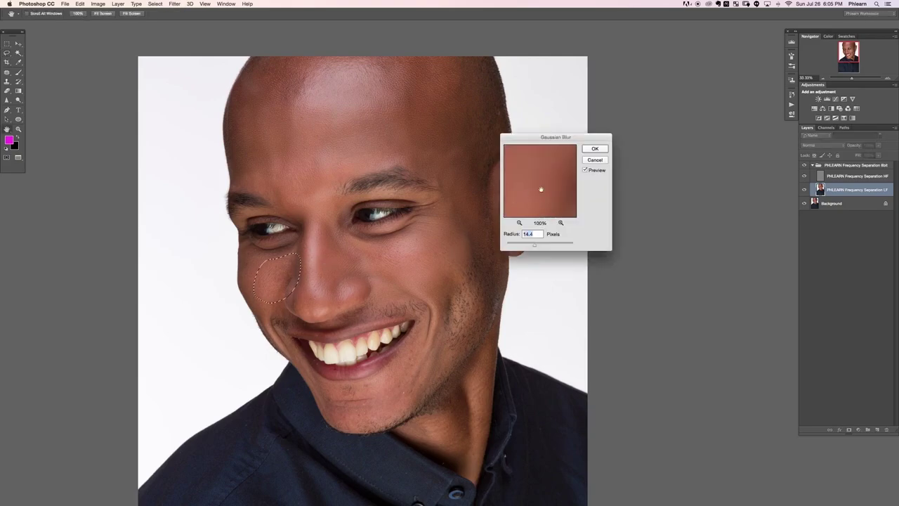
{"action": "left_click", "coordinate": [595, 148]}
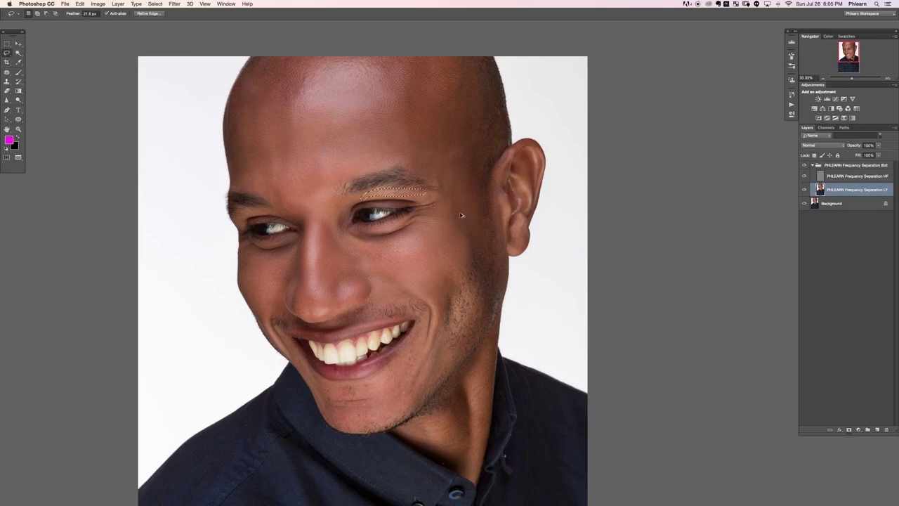
- Blur the skin under the near eyebrow, then lasso the nose side by the near eye, blur it at 19.4 px and deselect
{"action": "key", "text": "super+alt+f"}
{"action": "key", "text": "Return"}
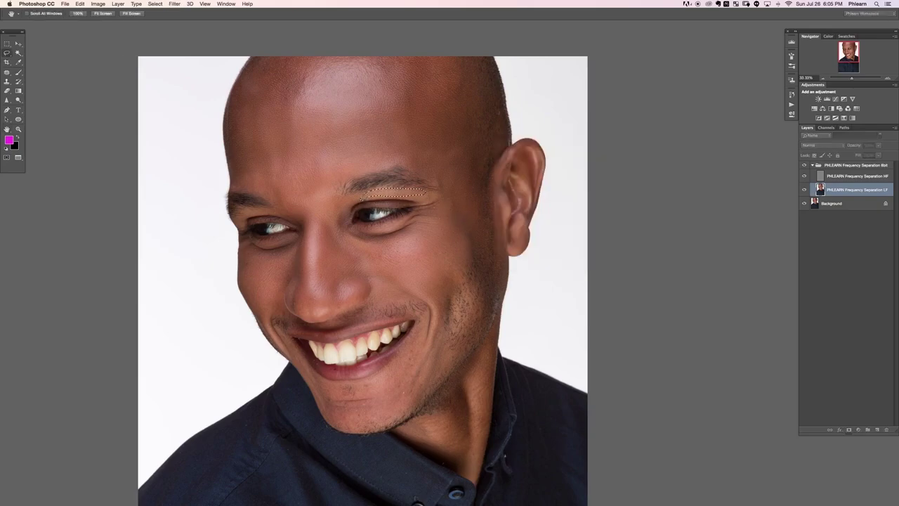
{"action": "mouse_move", "coordinate": [354, 232]}
{"action": "left_mouse_down"}
{"action": "mouse_move", "coordinate": [328, 235]}
{"action": "mouse_move", "coordinate": [347, 251]}
{"action": "left_mouse_up"}
{"action": "key", "text": "super+alt+f"}
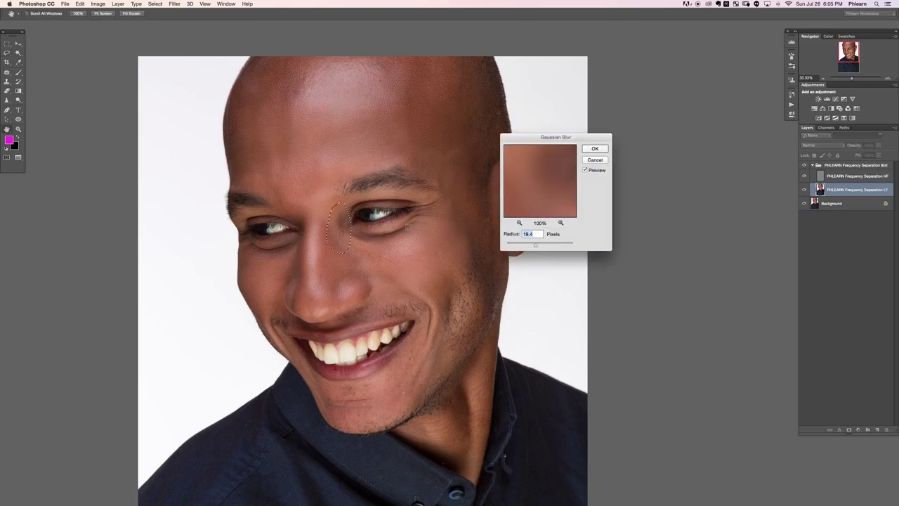
{"action": "key", "text": "Return"}
{"action": "key", "text": "super+d"}
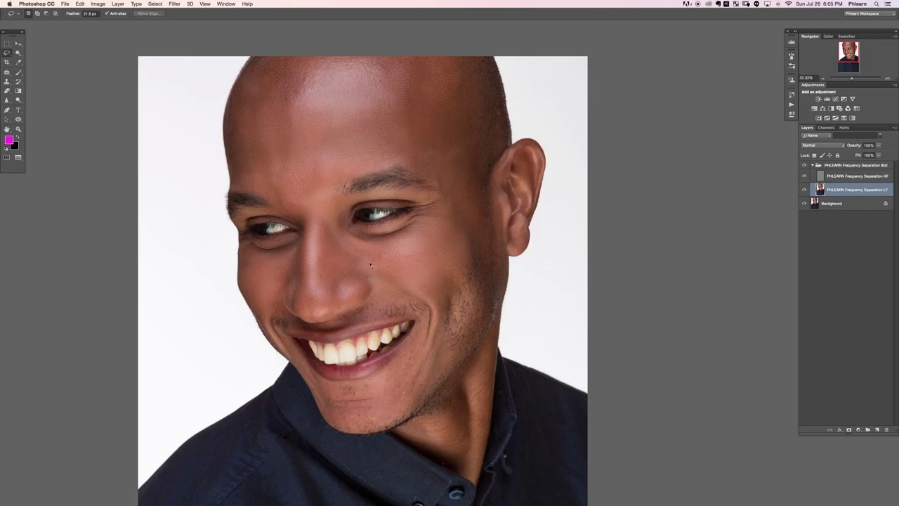
- Lasso the skin between the near mouth corner and the chin, blur it with a 19.4 px radius and deselect
{"action": "scroll", "coordinate": [439, 295], "scroll_direction": "down", "scroll_amount": 3}
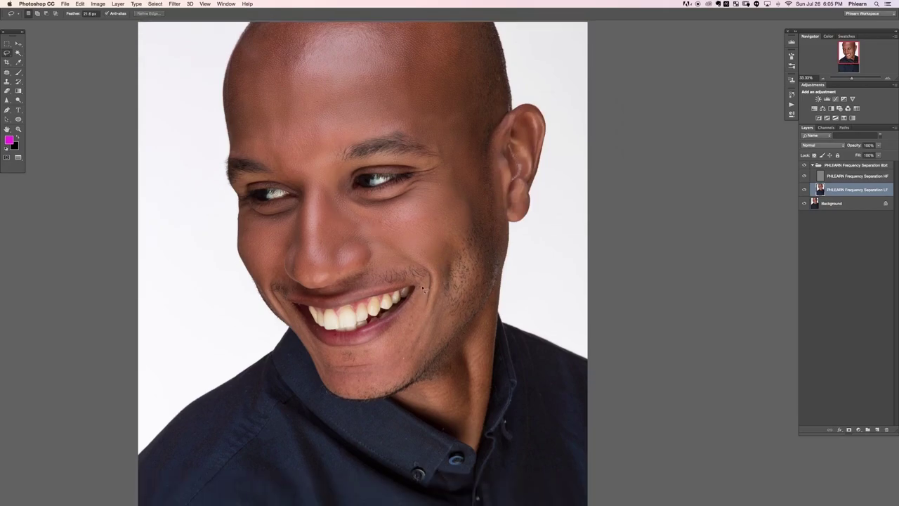
{"action": "left_click_drag", "start_coordinate": [396, 272], "coordinate": [386, 272]}
{"action": "key", "text": "Return"}
{"action": "key", "text": "super+plus"}
{"action": "key", "text": "super+plus"}
{"action": "scroll", "coordinate": [442, 179], "scroll_direction": "down", "scroll_amount": 5}
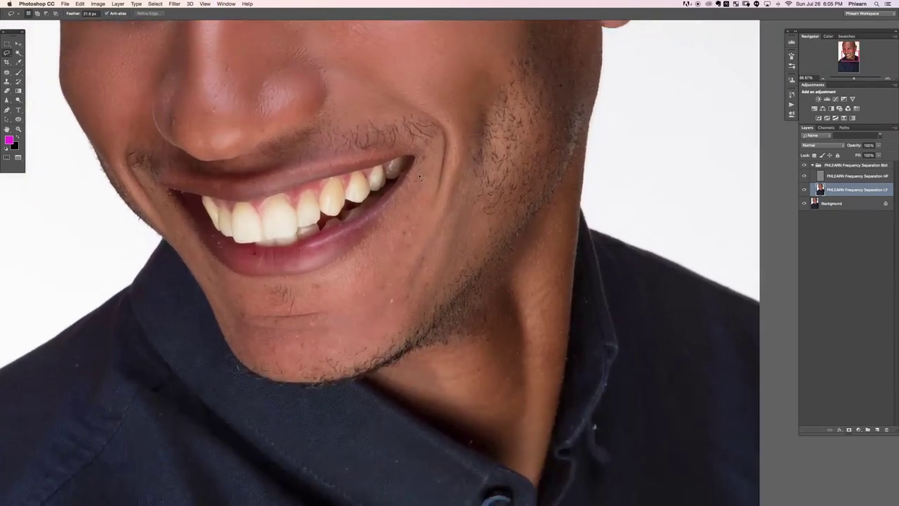
{"action": "mouse_move", "coordinate": [442, 241]}
{"action": "left_mouse_down"}
{"action": "mouse_move", "coordinate": [393, 200]}
{"action": "mouse_move", "coordinate": [430, 177]}
{"action": "mouse_move", "coordinate": [440, 236]}
{"action": "left_mouse_up"}
{"action": "key", "text": "super+alt+f"}
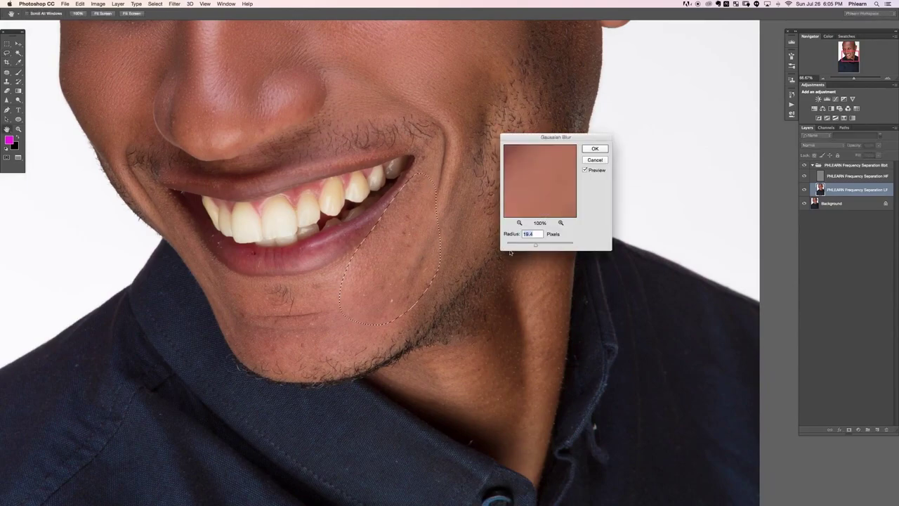
{"action": "key", "text": "Return"}
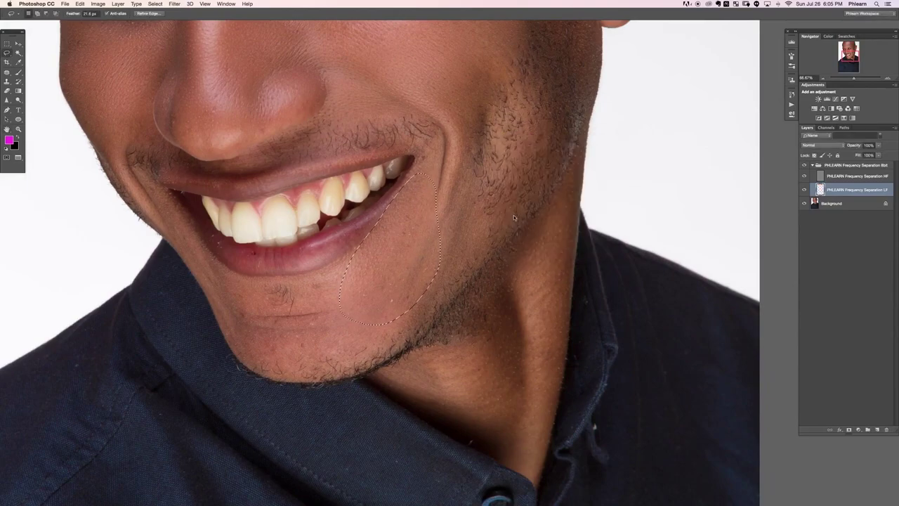
{"action": "key", "text": "super+d"}
- Select the middle of the chin and the far side of the chin below the mouth, applying Gaussian Blur to each
{"action": "mouse_move", "coordinate": [335, 340]}
{"action": "left_mouse_down"}
{"action": "mouse_move", "coordinate": [246, 296]}
{"action": "mouse_move", "coordinate": [330, 335]}
{"action": "left_mouse_up"}
{"action": "key", "text": "super+alt+f"}
{"action": "key", "text": "Return"}
{"action": "key", "text": "super+d"}
{"action": "left_click_drag", "start_coordinate": [261, 338], "coordinate": [200, 245]}
{"action": "key", "text": "super+alt+f"}
{"action": "key", "text": "Return"}
- Lasso a tall strip over the stubbled near cheek, apply the Gaussian Blur and deselect
{"action": "key", "text": "super+minus"}
{"action": "key", "text": "super+minus"}
{"action": "scroll", "coordinate": [439, 215], "scroll_direction": "right", "scroll_amount": 2}
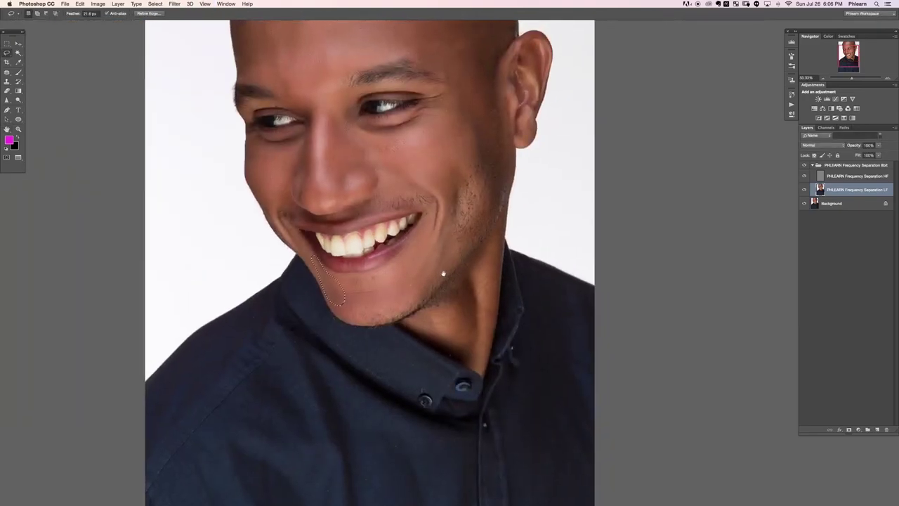
{"action": "scroll", "coordinate": [442, 204], "scroll_direction": "up", "scroll_amount": 1}
{"action": "left_click_drag", "start_coordinate": [443, 194], "coordinate": [440, 184]}
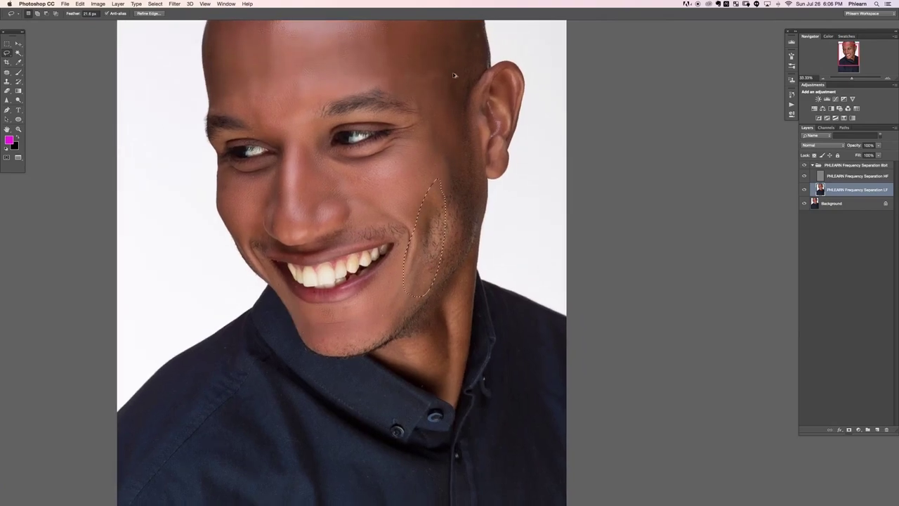
{"action": "key", "text": "super+alt+f"}
{"action": "key", "text": "Return"}
{"action": "key", "text": "super+d"}
- Select the side of the face in front of the ear and the temple just above it, applying Gaussian Blur to each
{"action": "mouse_move", "coordinate": [457, 149]}
{"action": "left_mouse_down"}
{"action": "mouse_move", "coordinate": [438, 242]}
{"action": "mouse_move", "coordinate": [478, 191]}
{"action": "mouse_move", "coordinate": [474, 142]}
{"action": "left_mouse_up"}
{"action": "key", "text": "super+alt+f"}
{"action": "key", "text": "Return"}
{"action": "key", "text": "super+d"}
{"action": "mouse_move", "coordinate": [450, 95]}
{"action": "left_mouse_down"}
{"action": "mouse_move", "coordinate": [464, 168]}
{"action": "mouse_move", "coordinate": [463, 83]}
{"action": "left_mouse_up"}
{"action": "key", "text": "super+alt+f"}
{"action": "key", "text": "Return"}
- Select the near side of the moustache area and the skin above the far mouth corner, blurring each with a 19.4 px radius
{"action": "key", "text": "super+equal"}
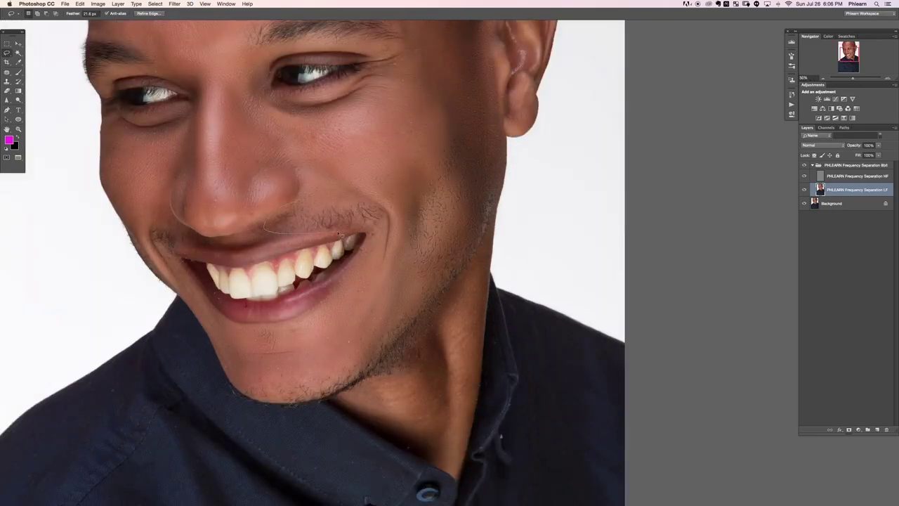
{"action": "left_click_drag", "start_coordinate": [387, 233], "coordinate": [390, 212]}
{"action": "key", "text": "super+alt+f"}
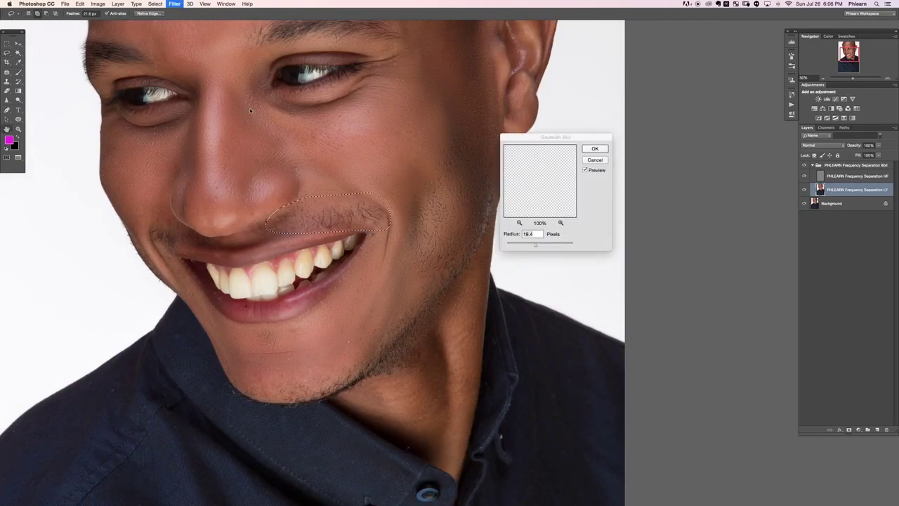
{"action": "key", "text": "Return"}
{"action": "key", "text": "super+d"}
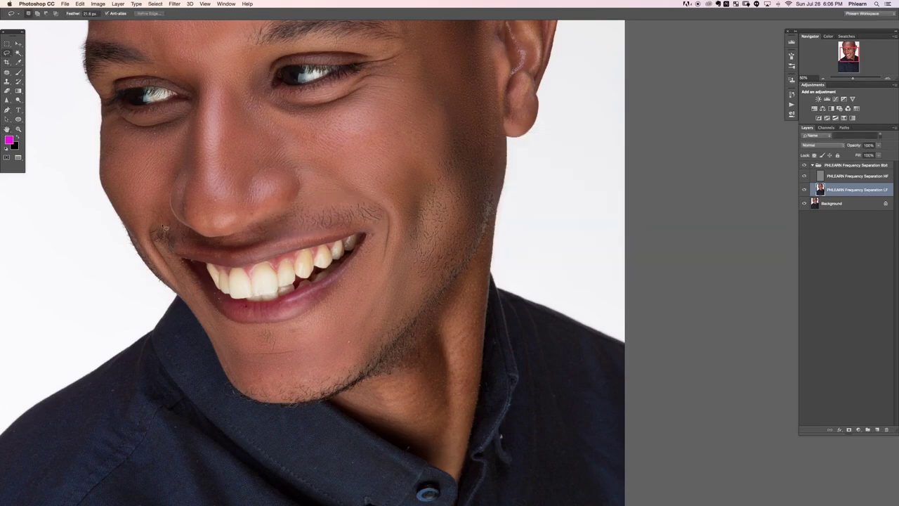
{"action": "left_click_drag", "start_coordinate": [160, 215], "coordinate": [162, 216]}
{"action": "key", "text": "super+alt+f"}
{"action": "key", "text": "Return"}
{"action": "key", "text": "super+d"}
- Lasso the lower edge of the chin and blur it with a 19.4 px radius
{"action": "left_click_drag", "start_coordinate": [338, 363], "coordinate": [340, 364]}
{"action": "key", "text": "super+alt+f"}
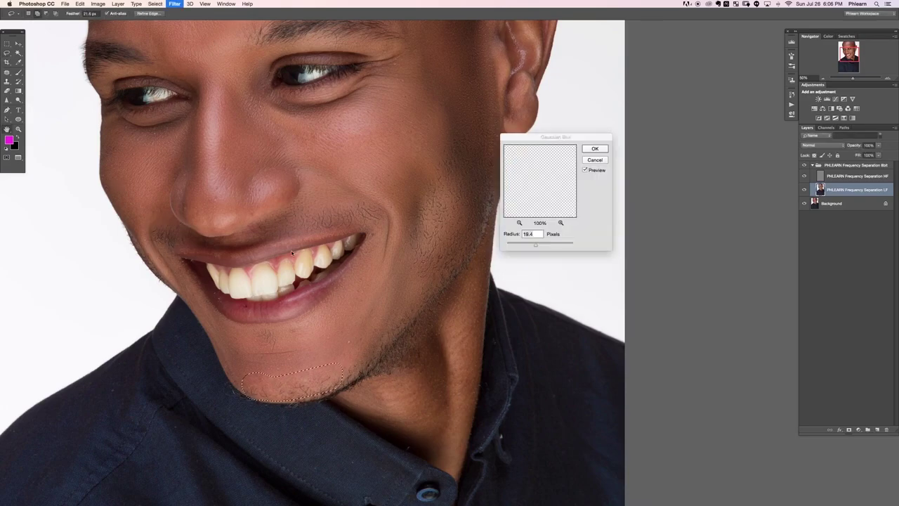
{"action": "key", "text": "Return"}
- Lasso the neck skin below the near jawline, blur it with a 19.4 px radius and deselect
{"action": "mouse_move", "coordinate": [433, 317]}
{"action": "left_mouse_down"}
{"action": "mouse_move", "coordinate": [412, 340]}
{"action": "mouse_move", "coordinate": [387, 406]}
{"action": "left_mouse_up"}
{"action": "left_click_drag", "start_coordinate": [474, 345], "coordinate": [465, 295]}
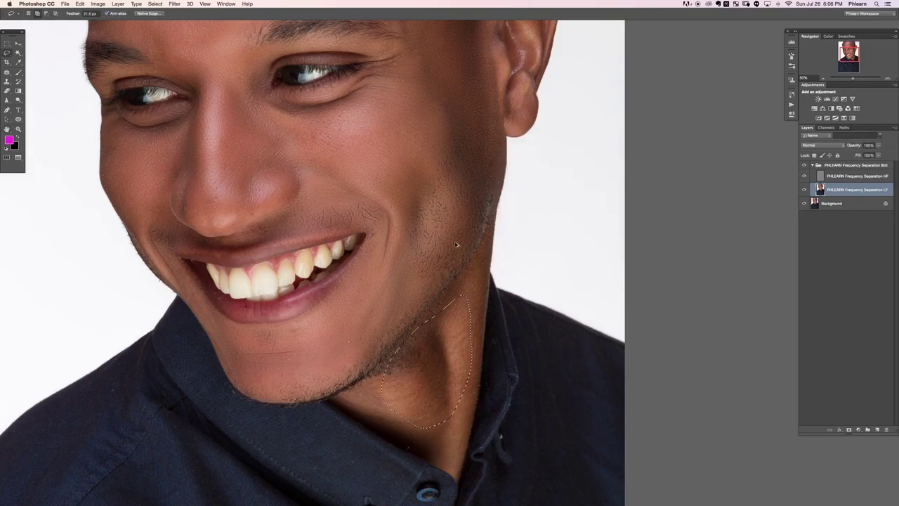
{"action": "key", "text": "super+alt+f"}
{"action": "key", "text": "Return"}
{"action": "key", "text": "super+d"}
- Select the remaining neck skin beside the chin and above the collar, apply the Gaussian Blur and deselect
{"action": "left_click_drag", "start_coordinate": [355, 401], "coordinate": [379, 374]}
{"action": "key", "text": "super+alt+f"}
{"action": "key", "text": "Return"}
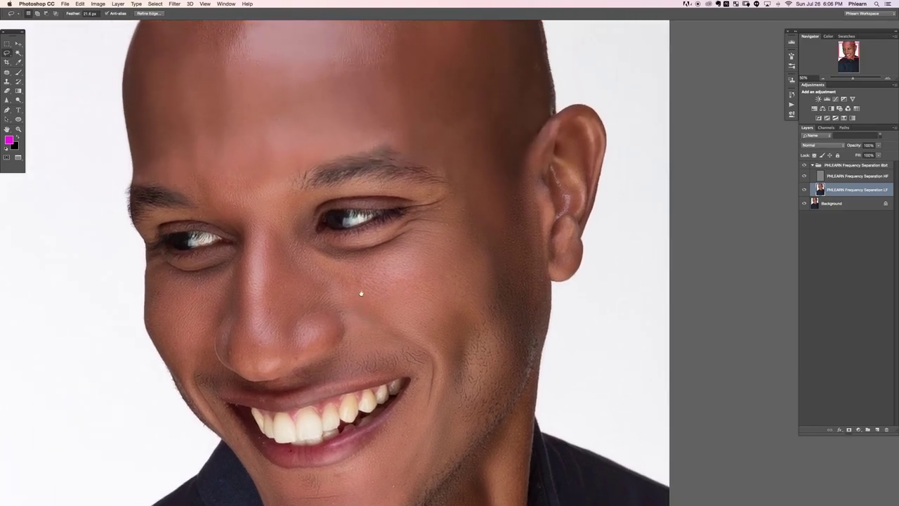
{"action": "left_click_drag", "start_coordinate": [361, 293], "coordinate": [337, 365]}
{"action": "scroll", "coordinate": [446, 357], "scroll_direction": "right", "scroll_amount": 2}
{"action": "scroll", "coordinate": [447, 356], "scroll_direction": "down", "scroll_amount": 1}
{"action": "left_click_drag", "start_coordinate": [424, 389], "coordinate": [451, 274]}
{"action": "left_click_drag", "start_coordinate": [378, 371], "coordinate": [395, 203]}
{"action": "key", "text": "super+d"}
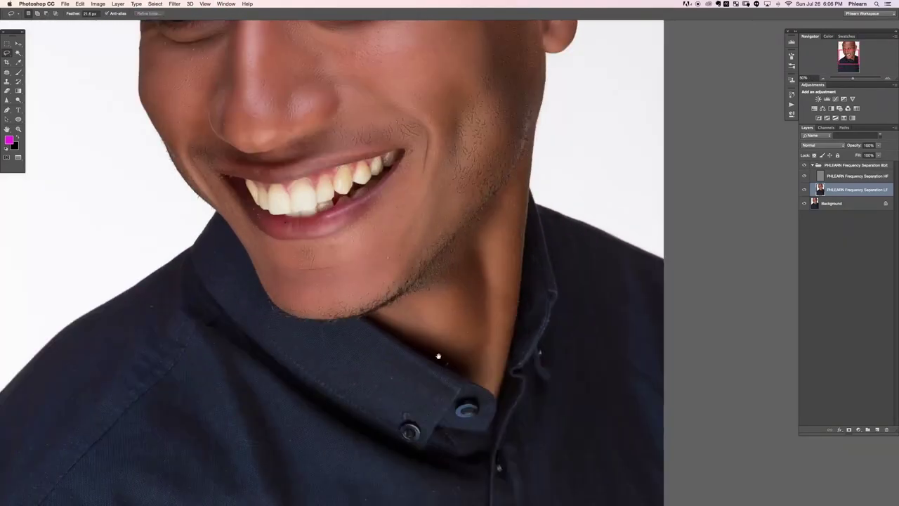
- Lasso a tall oval on the shirt front below the collar, blur it with a 19.4 px radius and deselect
{"action": "left_click_drag", "start_coordinate": [438, 356], "coordinate": [474, 19]}
{"action": "mouse_move", "coordinate": [411, 131]}
{"action": "left_mouse_down"}
{"action": "mouse_move", "coordinate": [478, 239]}
{"action": "mouse_move", "coordinate": [413, 128]}
{"action": "left_mouse_up"}
{"action": "key", "text": "super+alt+f"}
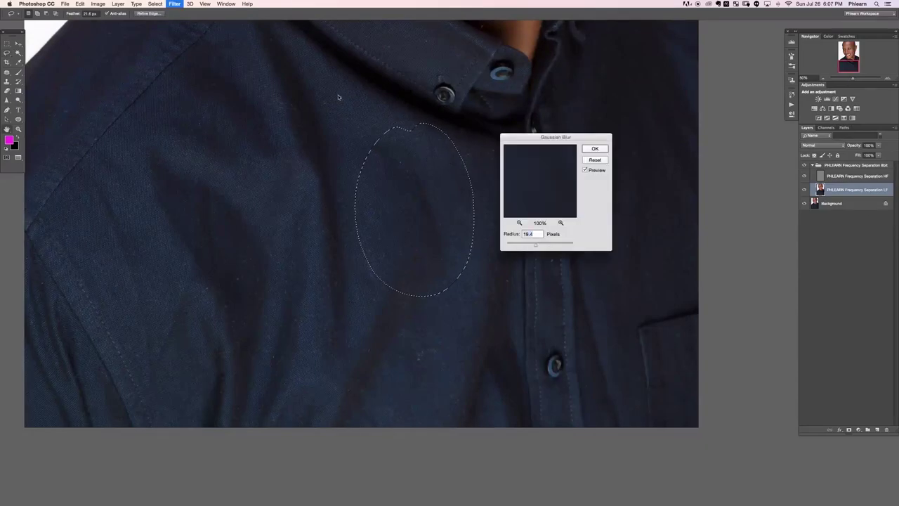
{"action": "key", "text": "Return"}
{"action": "key", "text": "super+d"}
- Select most of the shirt front between the shoulder seam and the button placket and blur it with a 19.4 px radius
{"action": "mouse_move", "coordinate": [373, 111]}
{"action": "left_mouse_down"}
{"action": "mouse_move", "coordinate": [225, 55]}
{"action": "mouse_move", "coordinate": [136, 364]}
{"action": "mouse_move", "coordinate": [446, 287]}
{"action": "mouse_move", "coordinate": [368, 89]}
{"action": "left_mouse_up"}
{"action": "key", "text": "super+alt+f"}
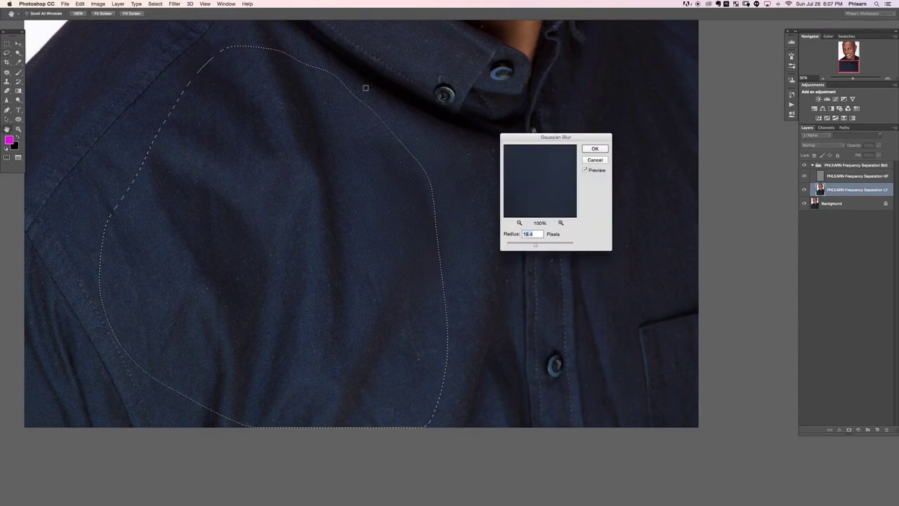
{"action": "key", "text": "Return"}
{"action": "key", "text": "super+d"}
{"action": "key", "text": "super+minus"}
{"action": "key", "text": "super+minus"}
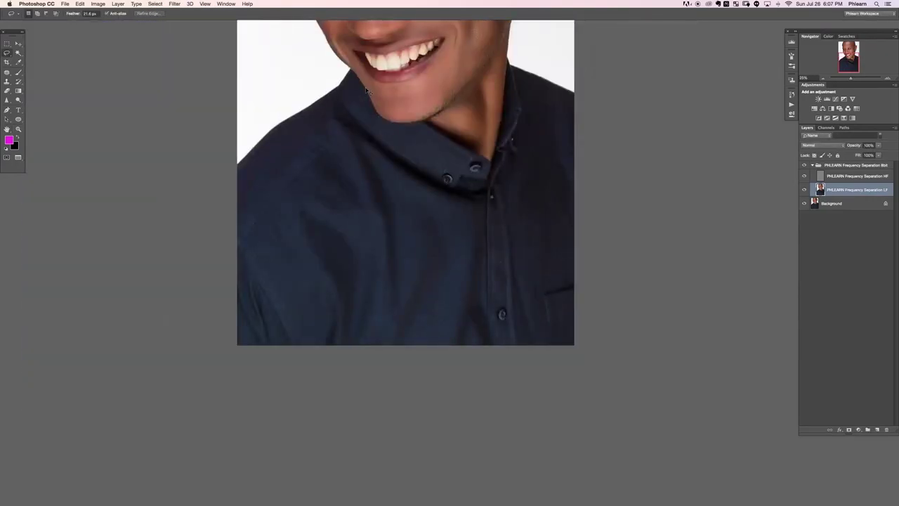
{"action": "key", "text": "super+minus"}
{"action": "key", "text": "super+plus"}
- Undo the Gaussian Blur on the large shirt-front selection
{"action": "key", "text": "super+alt+z"}
{"action": "key", "text": "super+alt+z"}
{"action": "key", "text": "super+alt+z"}
{"action": "key", "text": "super+alt+z"}
- Lasso the shirt front between the shoulder seam and the placket, blur it with a 9.4 px radius and deselect
{"action": "left_click_drag", "start_coordinate": [468, 307], "coordinate": [439, 191]}
{"action": "mouse_move", "coordinate": [351, 202]}
{"action": "left_mouse_down"}
{"action": "mouse_move", "coordinate": [300, 339]}
{"action": "mouse_move", "coordinate": [420, 428]}
{"action": "mouse_move", "coordinate": [453, 277]}
{"action": "mouse_move", "coordinate": [422, 223]}
{"action": "left_mouse_up"}
{"action": "key", "text": "super+alt+f"}
{"action": "type", "text": "9.4"}
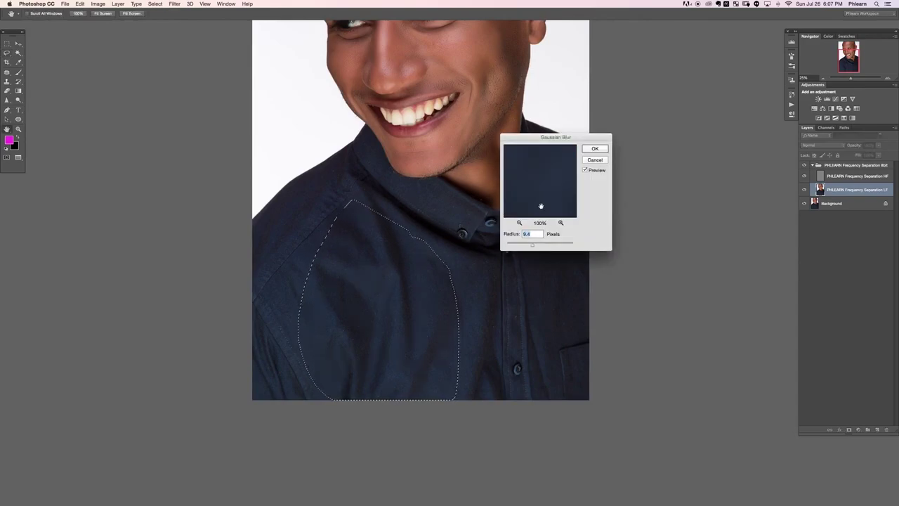
{"action": "key", "text": "Return"}
{"action": "key", "text": "super+d"}
- Lasso the upper near cheek below the eye and apply a Gaussian Blur to it
{"action": "scroll", "coordinate": [473, 257], "scroll_direction": "up", "scroll_amount": 5}
{"action": "mouse_move", "coordinate": [469, 306]}
{"action": "left_mouse_down"}
{"action": "mouse_move", "coordinate": [481, 286]}
{"action": "mouse_move", "coordinate": [474, 295]}
{"action": "left_mouse_up"}
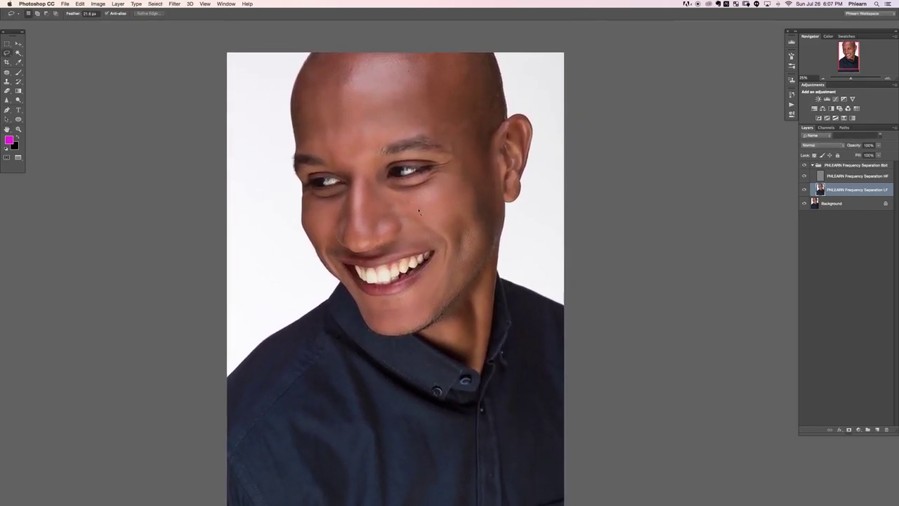
{"action": "left_click_drag", "start_coordinate": [464, 213], "coordinate": [396, 214]}
{"action": "key", "text": "super+alt+f"}
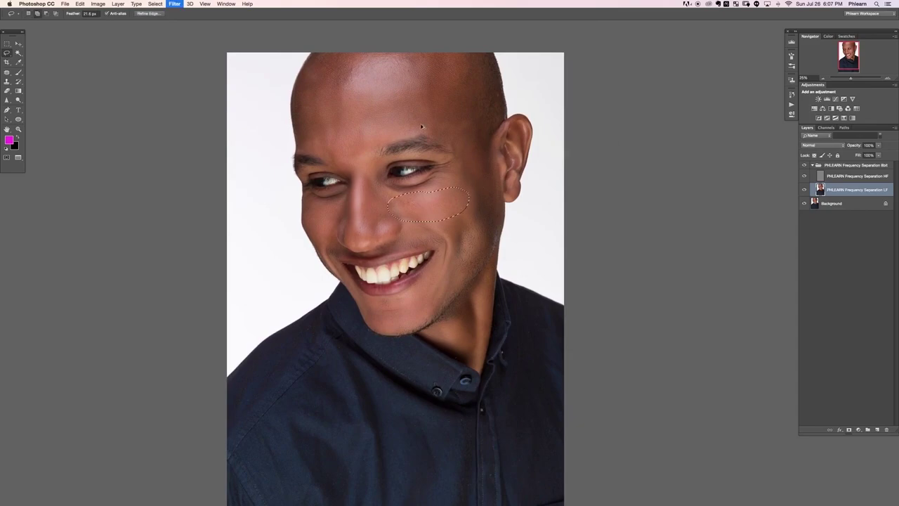
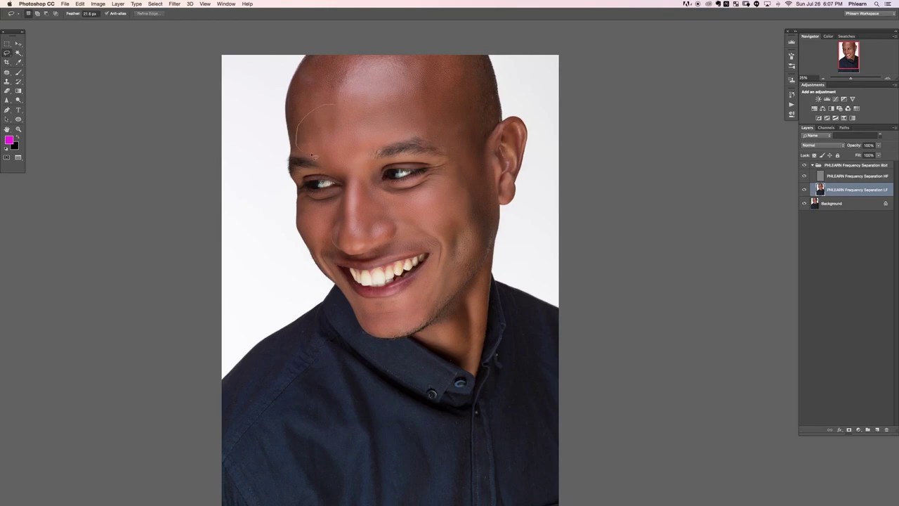
- Apply a 22.4 px Gaussian Blur to the lassoed forehead area above the far eyebrow and deselect
{"action": "key", "text": "alt+super+f"}
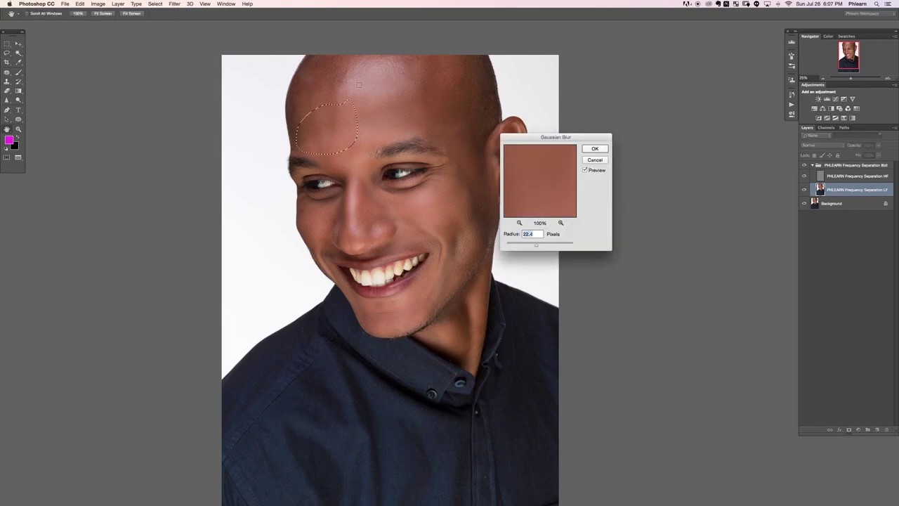
{"action": "key", "text": "Return"}
{"action": "key", "text": "super+d"}
- Collapse the frequency separation group and toggle its visibility to compare the face before and after retouching
{"action": "left_click_drag", "start_coordinate": [471, 341], "coordinate": [464, 334]}
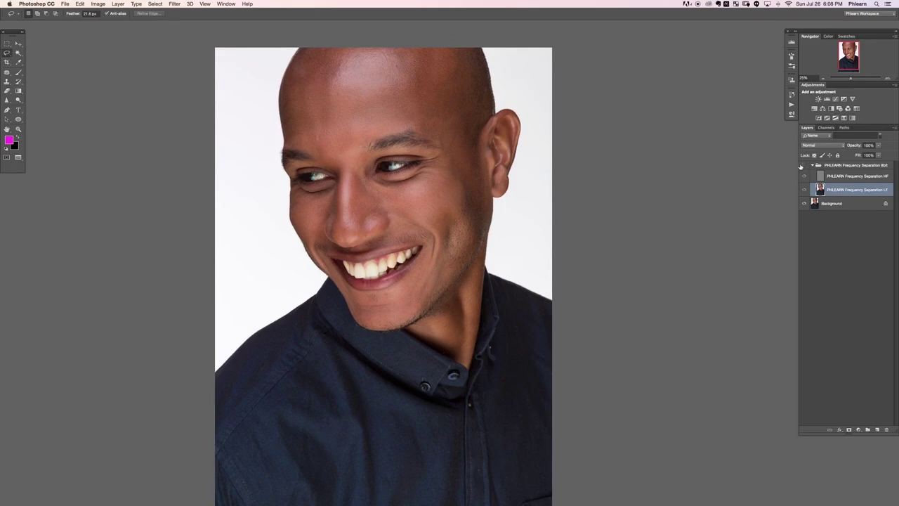
{"action": "key", "text": "super+equal"}
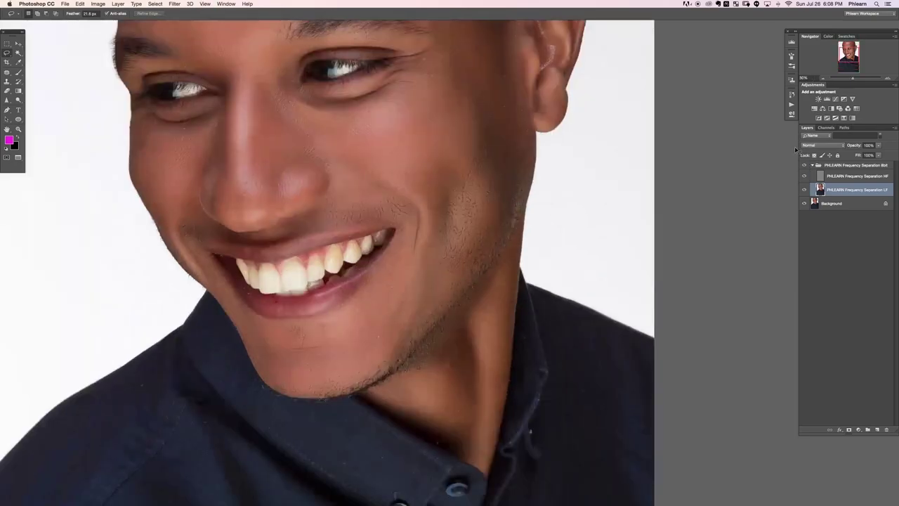
{"action": "key", "text": "super+equal"}
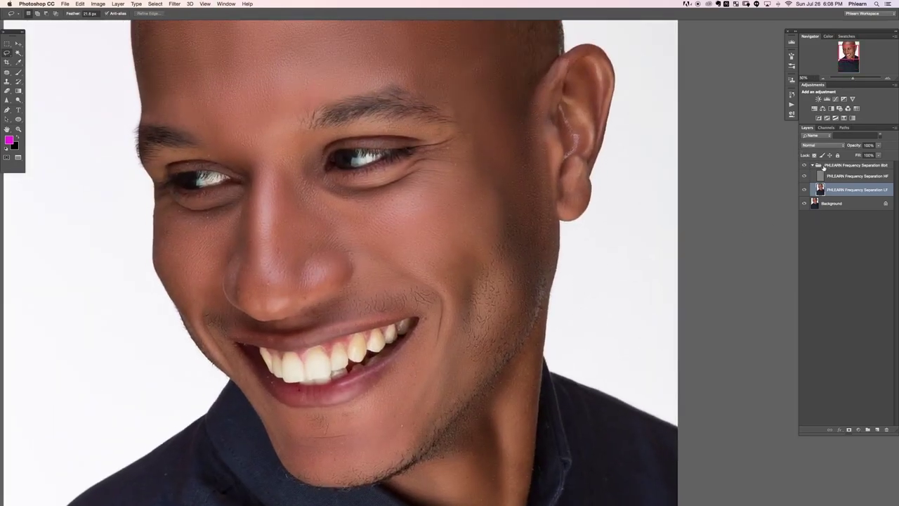
{"action": "left_click", "coordinate": [824, 167]}
{"action": "left_click", "coordinate": [813, 165]}
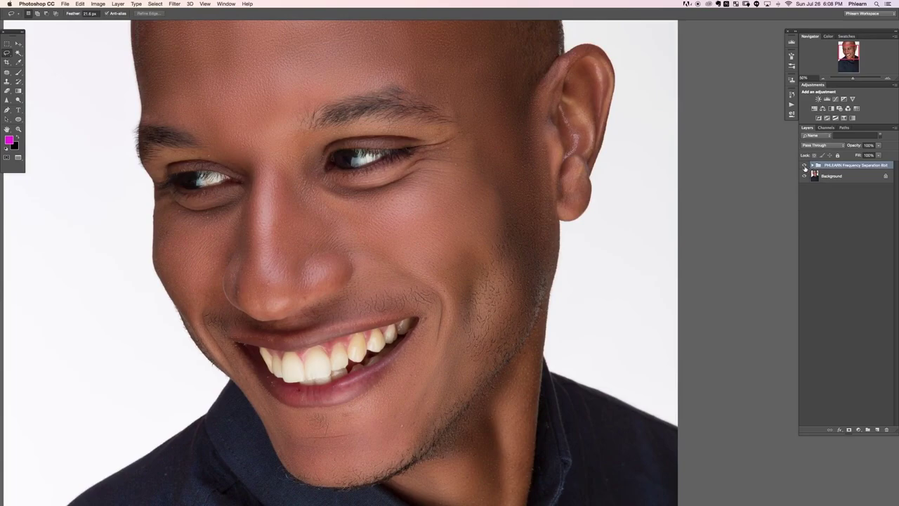
{"action": "left_click", "coordinate": [804, 166]}
{"action": "left_click", "coordinate": [804, 166]}
{"action": "left_click", "coordinate": [805, 166]}
{"action": "left_click", "coordinate": [805, 165]}
{"action": "left_click", "coordinate": [806, 166]}
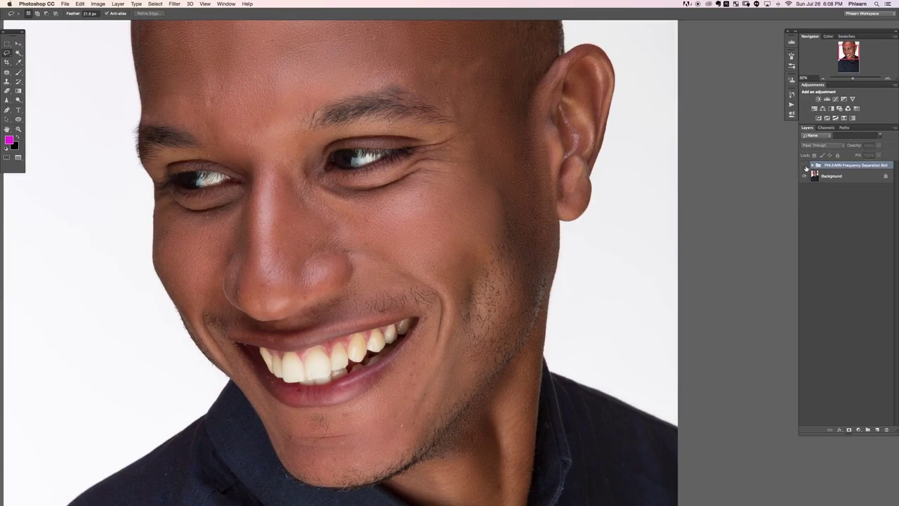
{"action": "left_click", "coordinate": [805, 166]}
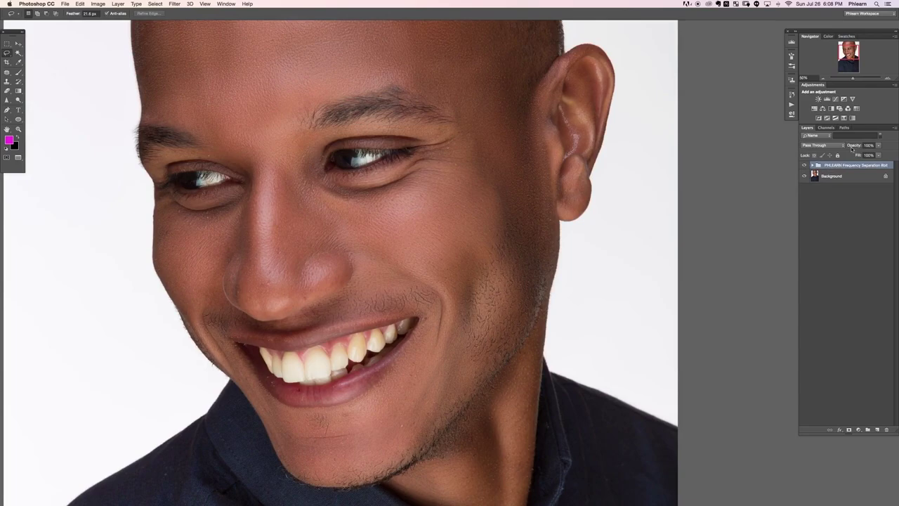
- Lower the frequency separation group's opacity to 55%
{"action": "left_click_drag", "start_coordinate": [848, 148], "coordinate": [851, 147]}
{"action": "left_click_drag", "start_coordinate": [843, 149], "coordinate": [856, 147]}
{"action": "key", "text": "super+minus"}
{"action": "key", "text": "super+minus"}
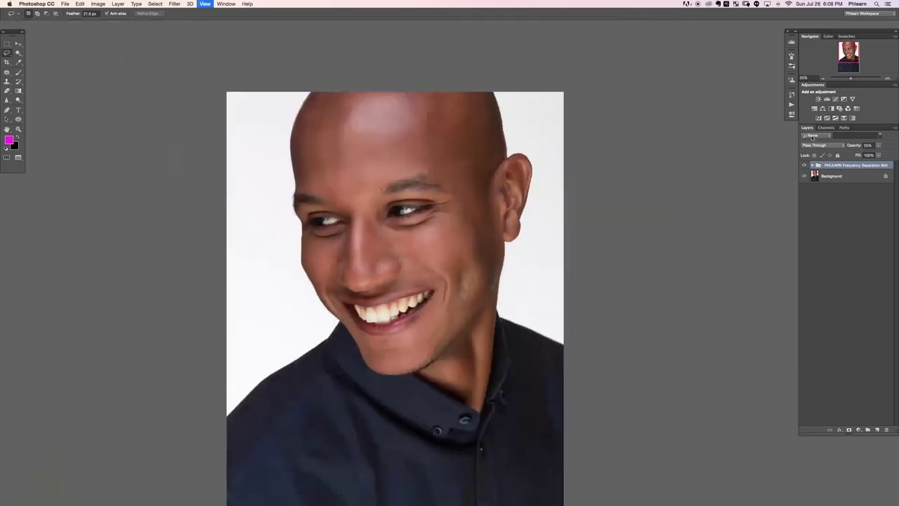
{"action": "key", "text": "super+equal"}
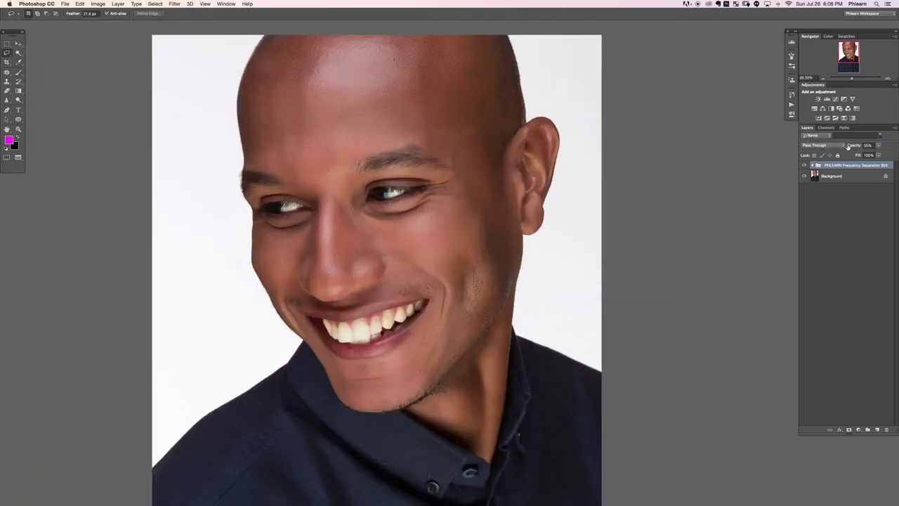
- Adjust the frequency separation group's opacity to 69%, toggling its visibility to judge the retouching strength
{"action": "left_click_drag", "start_coordinate": [852, 146], "coordinate": [857, 145]}
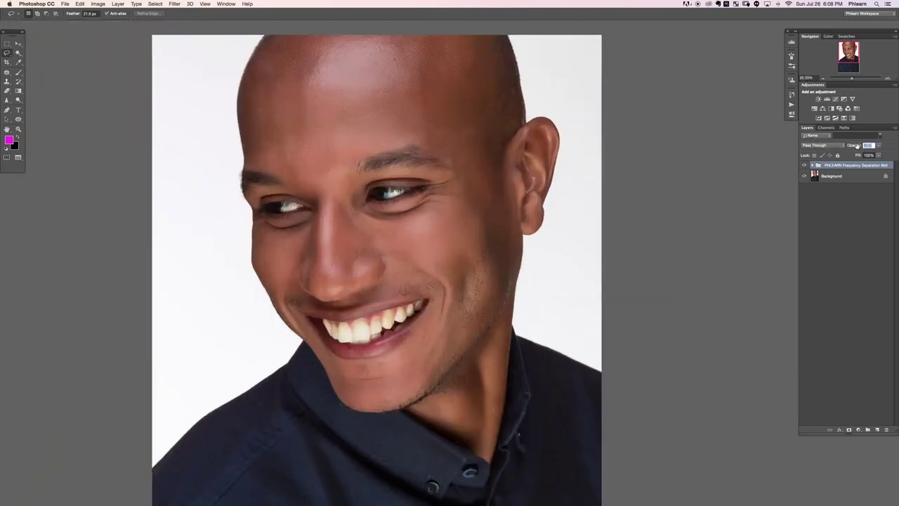
{"action": "left_click", "coordinate": [805, 165]}
{"action": "left_click", "coordinate": [805, 165]}
{"action": "left_click", "coordinate": [805, 165]}
{"action": "left_click", "coordinate": [805, 165]}
{"action": "left_click", "coordinate": [805, 165]}
{"action": "left_click", "coordinate": [805, 165]}
{"action": "left_click_drag", "start_coordinate": [852, 146], "coordinate": [856, 148]}
{"action": "left_click", "coordinate": [805, 165]}
{"action": "left_click", "coordinate": [805, 165]}
{"action": "left_click", "coordinate": [805, 165]}
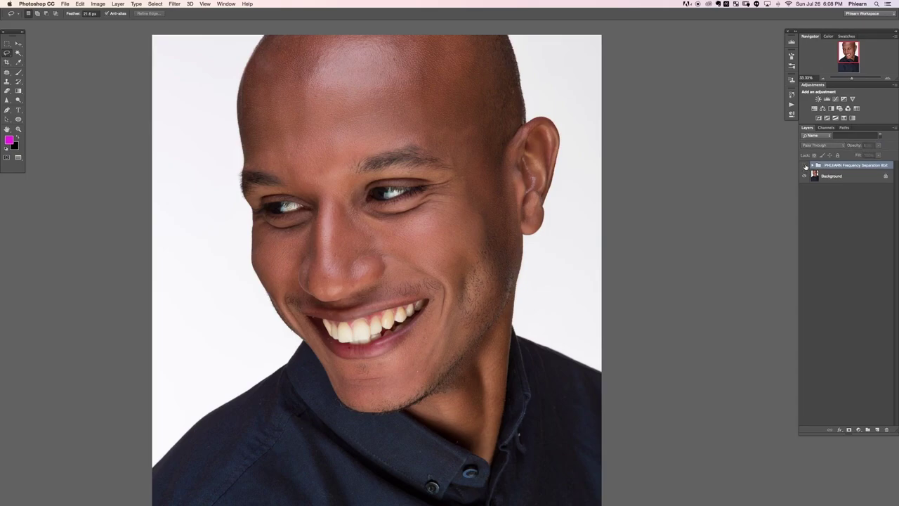
{"action": "left_click", "coordinate": [805, 165]}
{"action": "left_click", "coordinate": [805, 165]}
{"action": "left_click", "coordinate": [805, 165]}
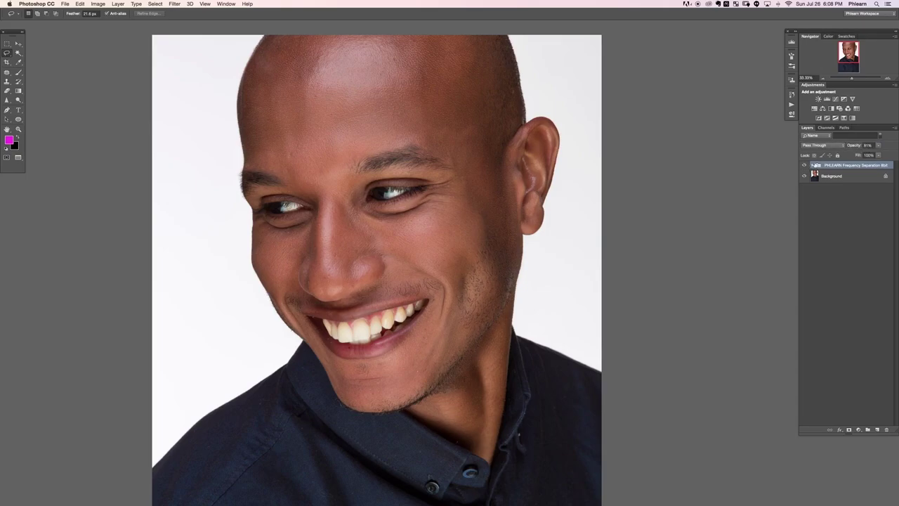
{"action": "left_click", "coordinate": [856, 146]}
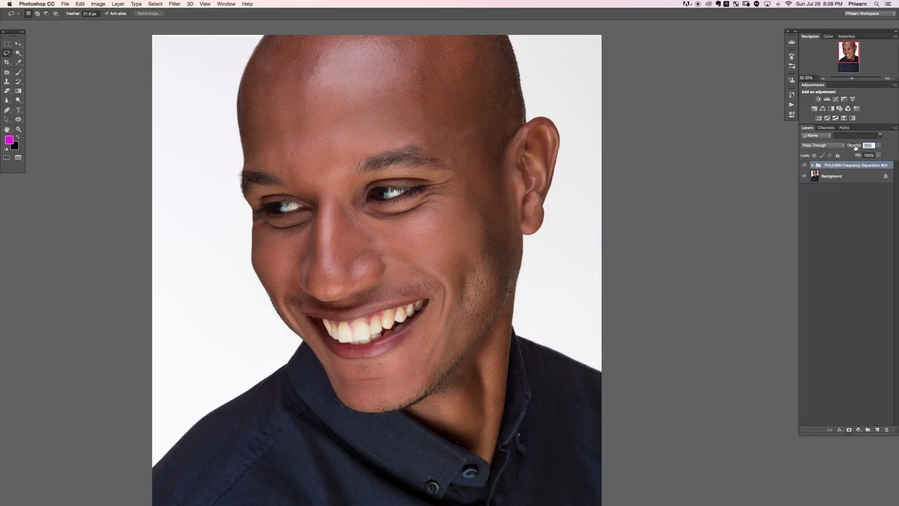
{"action": "left_click", "coordinate": [805, 165]}
{"action": "left_click", "coordinate": [805, 165]}
{"action": "left_click", "coordinate": [805, 165]}
{"action": "left_click", "coordinate": [805, 165]}
- Examine the face up close while switching the frequency separation group off and on to compare skin tones
{"action": "left_click_drag", "start_coordinate": [494, 321], "coordinate": [503, 313]}
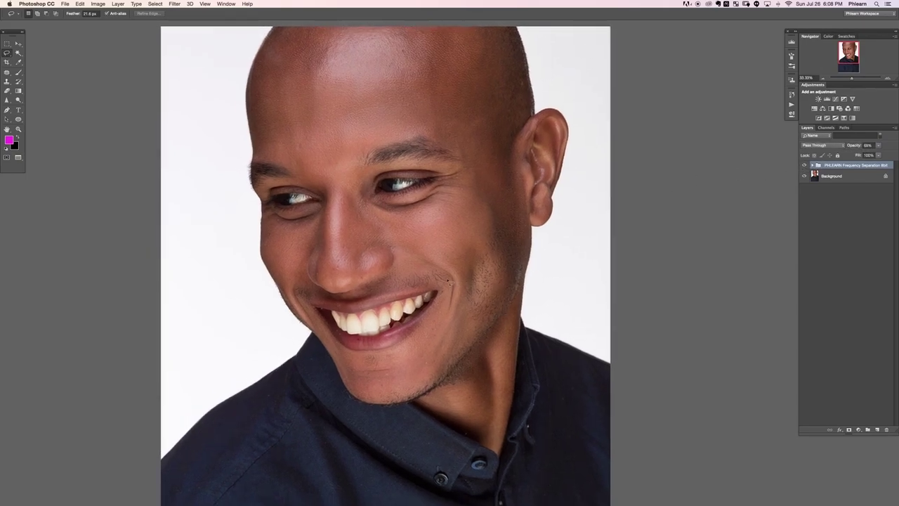
{"action": "scroll", "coordinate": [450, 283], "scroll_direction": "up", "scroll_amount": 2}
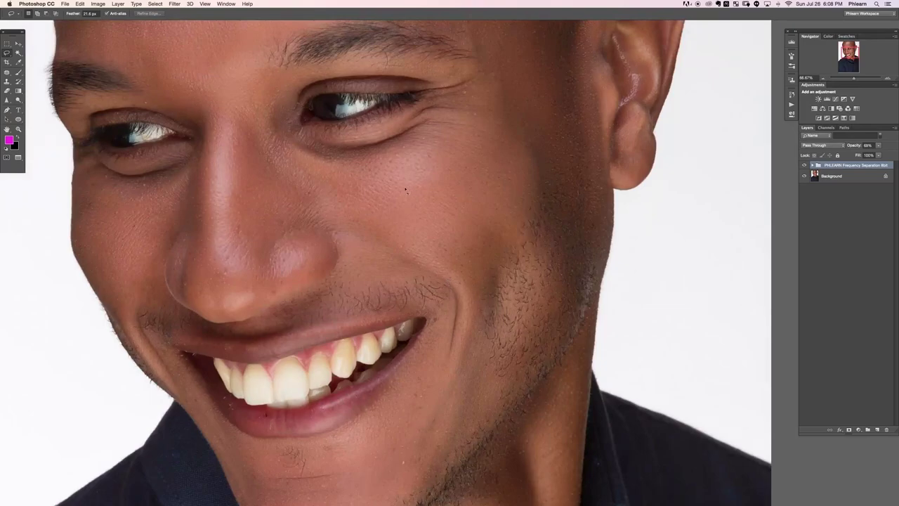
{"action": "left_click_drag", "start_coordinate": [437, 243], "coordinate": [479, 293]}
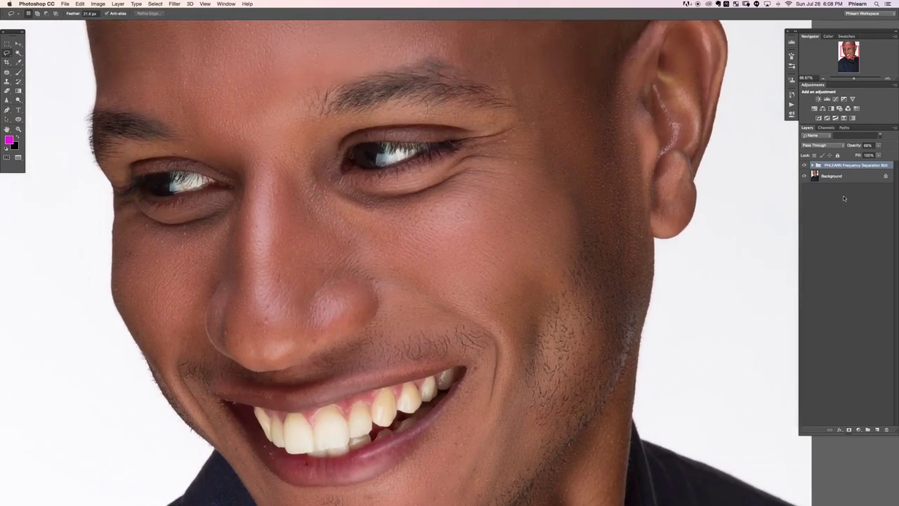
{"action": "left_click", "coordinate": [804, 179], "text": "alt"}
{"action": "key", "text": "super+comma"}
{"action": "key", "text": "super+comma"}
{"action": "key", "text": "super+comma"}
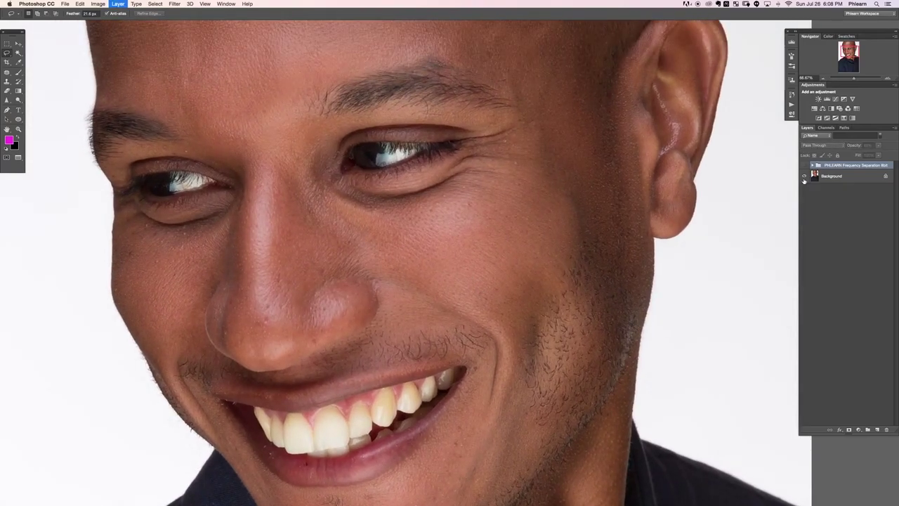
{"action": "key", "text": "super+comma"}
{"action": "key", "text": "super+comma"}
{"action": "key", "text": "super+comma"}
{"action": "key", "text": "super+comma"}
{"action": "key", "text": "super+comma"}
{"action": "key", "text": "super+comma"}
{"action": "key", "text": "super+comma"}
{"action": "key", "text": "super+comma"}
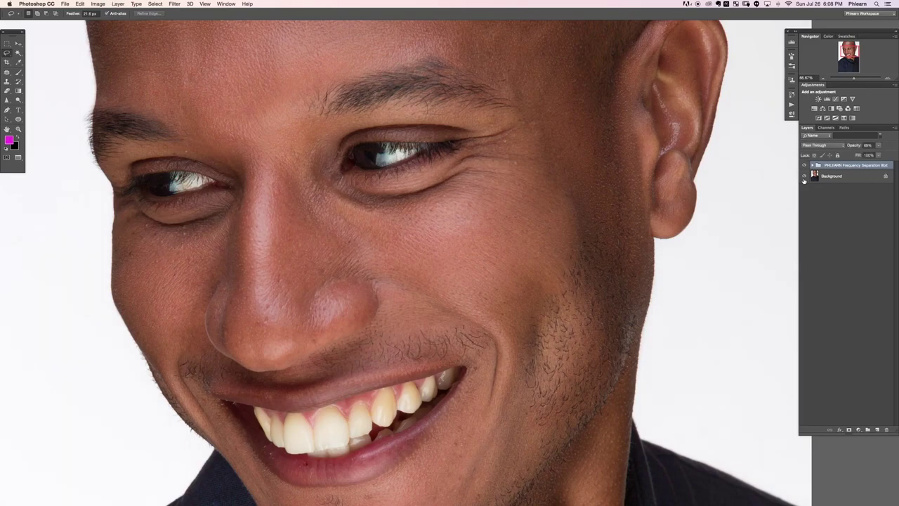
{"action": "key", "text": "super+comma"}
{"action": "key", "text": "super+comma"}
{"action": "key", "text": "super+comma"}
{"action": "key", "text": "super+comma"}
{"action": "key", "text": "super+minus"}
{"action": "key", "text": "super+minus"}
{"action": "key", "text": "super+minus"}
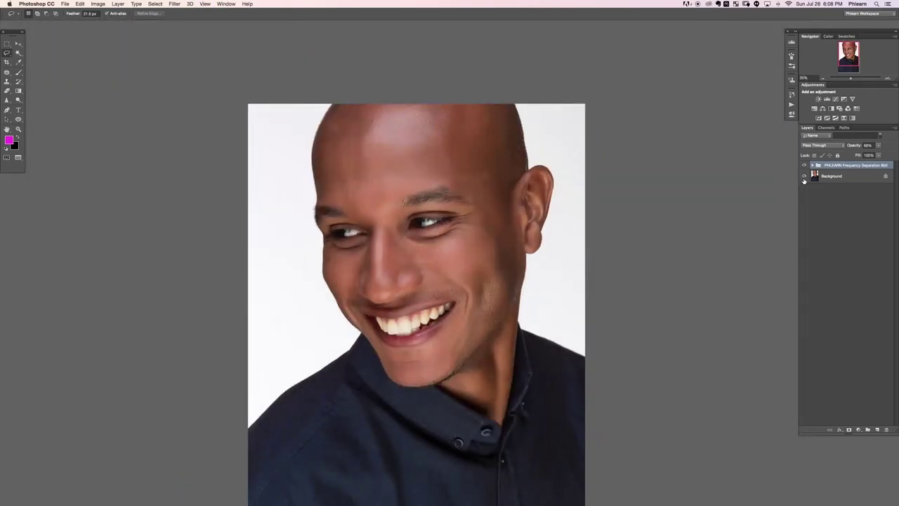
- Set the frequency separation group's opacity to 61% and compare the portrait with the group hidden and shown
{"action": "left_click_drag", "start_coordinate": [469, 247], "coordinate": [439, 204]}
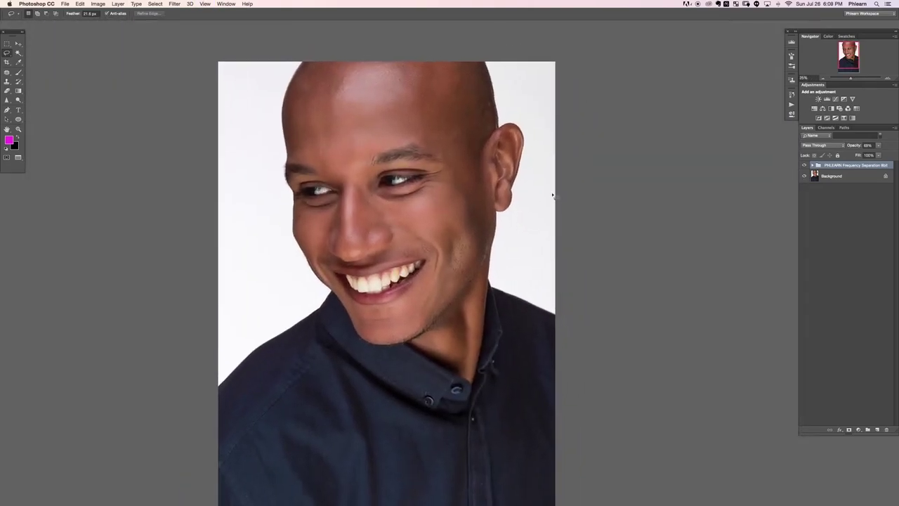
{"action": "left_click_drag", "start_coordinate": [856, 149], "coordinate": [850, 148]}
{"action": "key", "text": "super+comma"}
{"action": "key", "text": "super+comma"}
{"action": "key", "text": "super+comma"}
{"action": "key", "text": "super+comma"}
{"action": "key", "text": "super+comma"}
{"action": "key", "text": "super+comma"}
{"action": "key", "text": "super+comma"}
{"action": "key", "text": "super+comma"}
- Check the available frequency separation actions and hide the retouched PHLEARN Frequency Separation 8bit group
{"action": "left_click", "coordinate": [793, 104]}
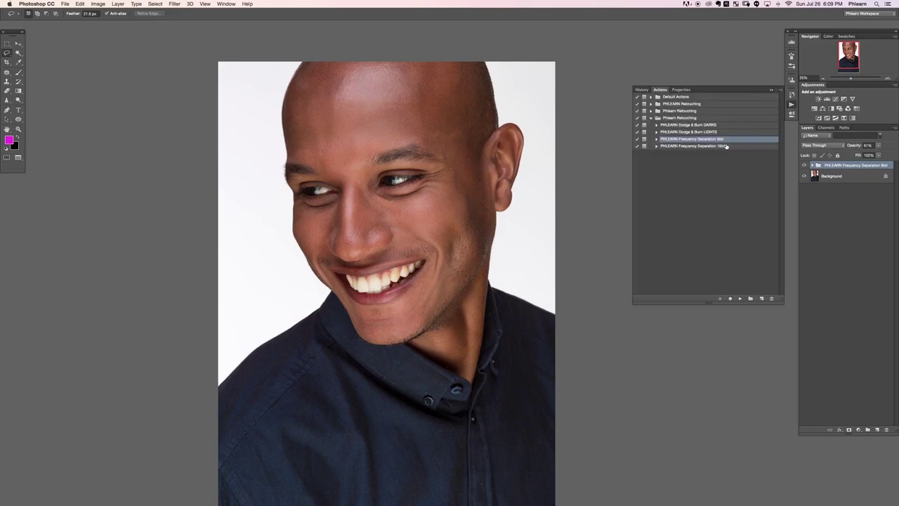
{"action": "left_click", "coordinate": [792, 104]}
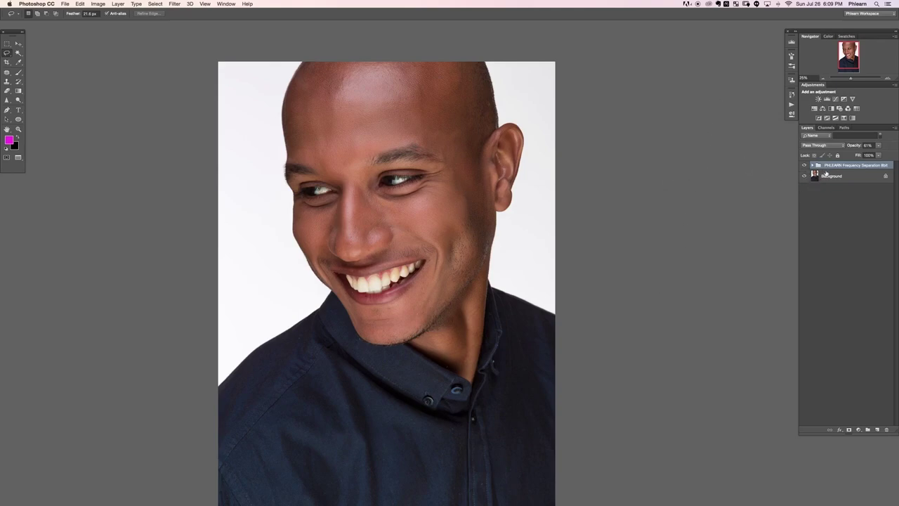
{"action": "left_click", "coordinate": [805, 165]}
- Run the PHLEARN Frequency Separation 8bit action again, adjusting its Gaussian Blur radius to hide the skin texture
{"action": "left_click", "coordinate": [792, 105]}
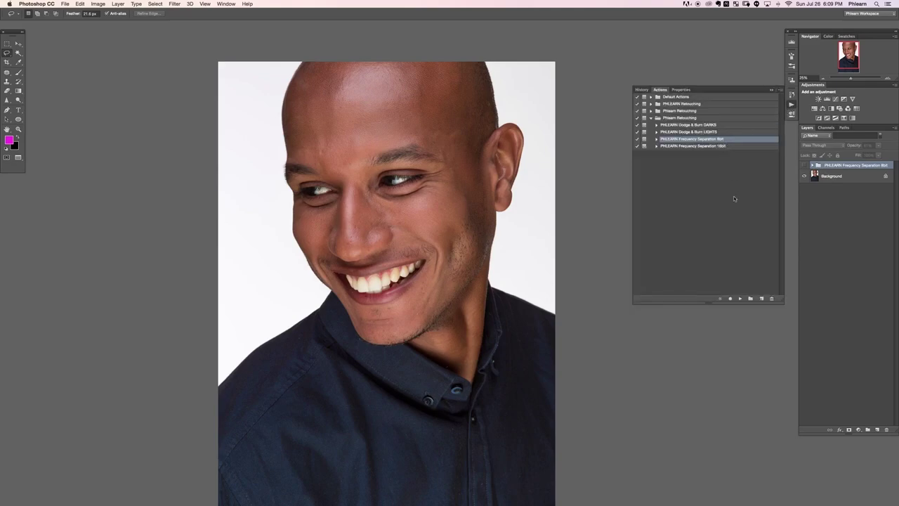
{"action": "left_click", "coordinate": [739, 299]}
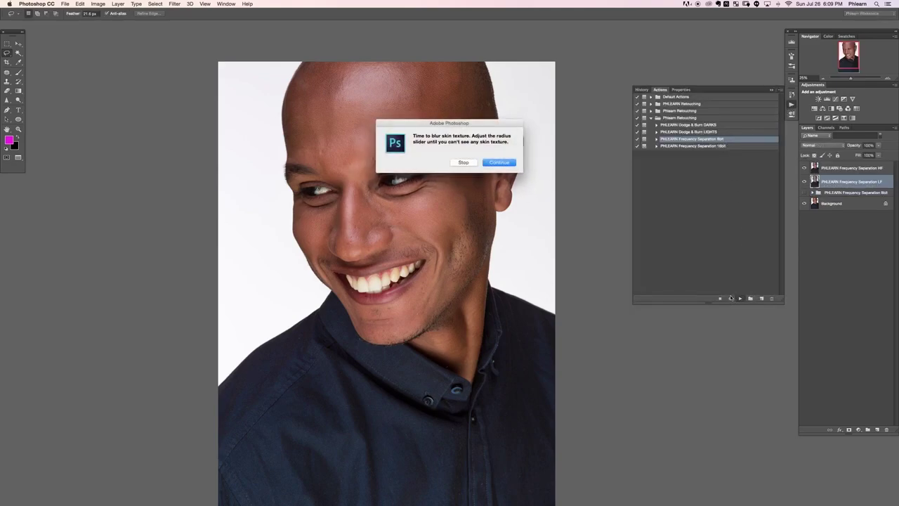
{"action": "left_click", "coordinate": [499, 162]}
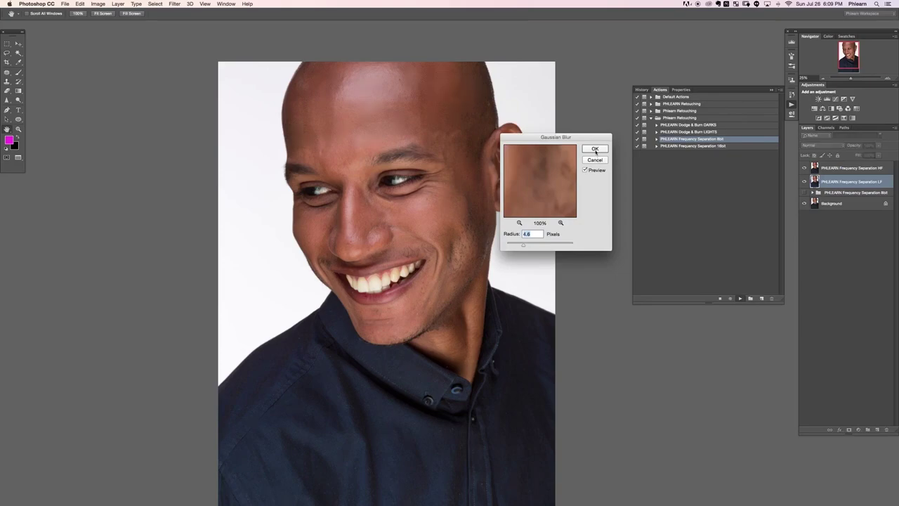
{"action": "left_click_drag", "start_coordinate": [524, 247], "coordinate": [528, 246]}
{"action": "left_click", "coordinate": [595, 149]}
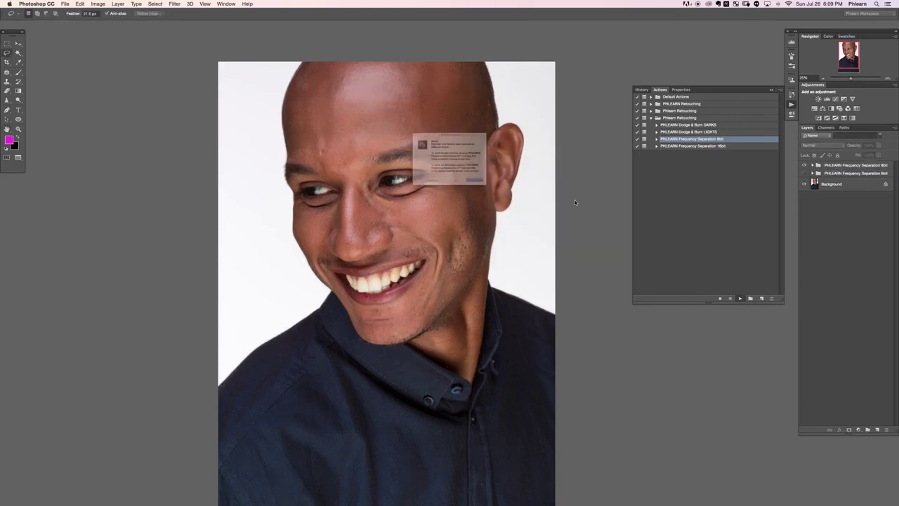
{"action": "left_click", "coordinate": [512, 203]}
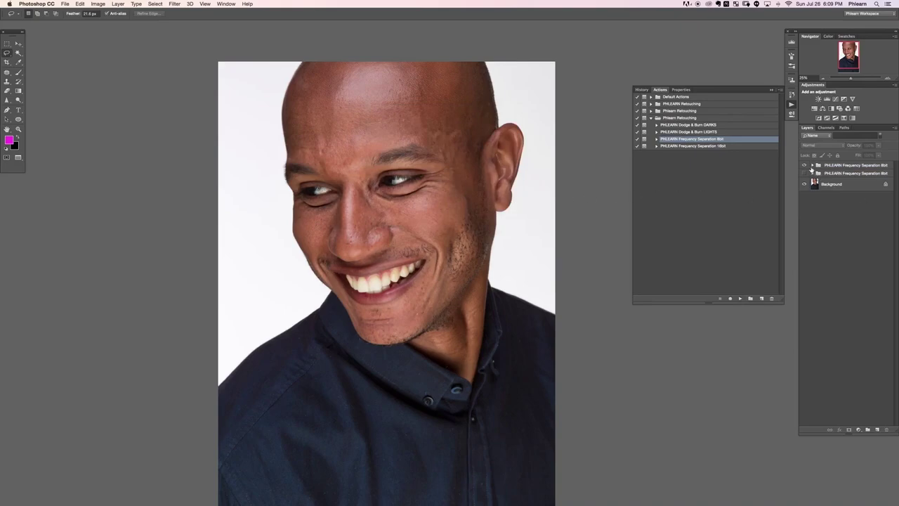
- Expand the new frequency separation group, check its layers, and add a blank layer directly above the LF layer
{"action": "left_click", "coordinate": [812, 166]}
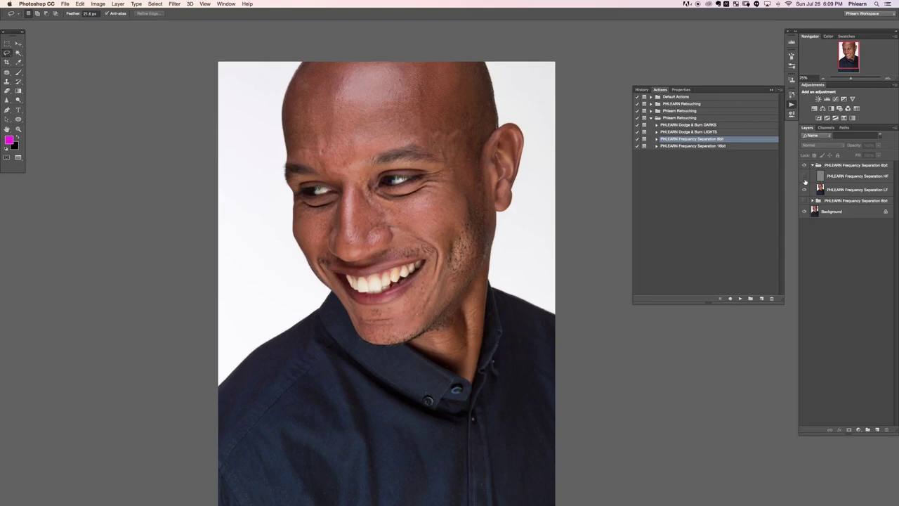
{"action": "left_click", "coordinate": [804, 190]}
{"action": "left_click", "coordinate": [804, 177]}
{"action": "left_click", "coordinate": [840, 191]}
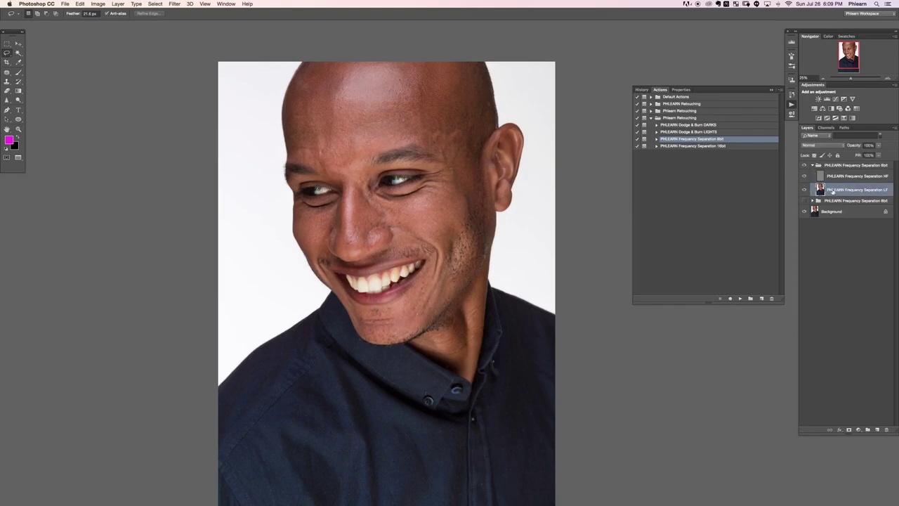
{"action": "left_click", "coordinate": [803, 177]}
{"action": "key", "text": "alt+shift+super+n"}
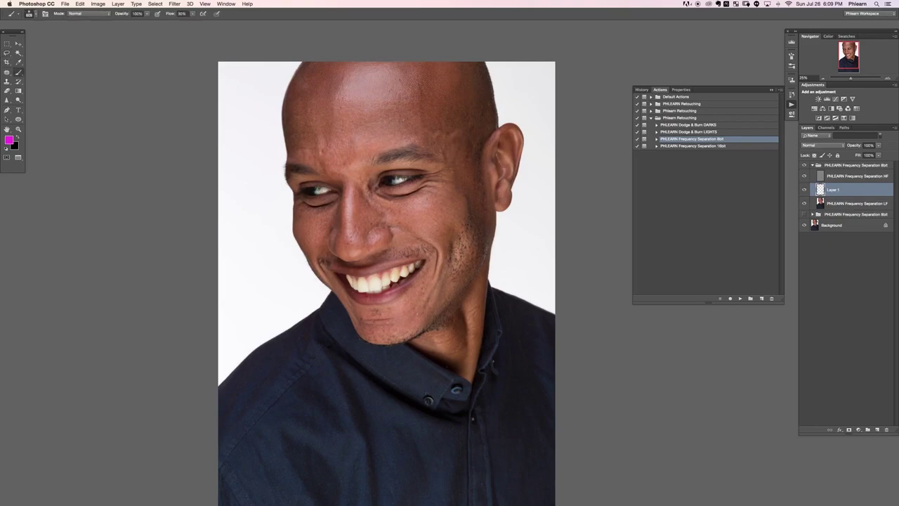
- Paint sampled skin tones over the temple and side of the near cheek with a soft brush on the blank layer
{"action": "key", "text": "b"}
{"action": "left_click", "coordinate": [465, 171], "text": "alt"}
{"action": "left_click", "coordinate": [458, 204]}
{"action": "key", "text": "super+z"}
{"action": "left_click", "coordinate": [462, 185], "text": "alt"}
{"action": "mouse_move", "coordinate": [464, 137]}
{"action": "left_mouse_down"}
{"action": "mouse_move", "coordinate": [448, 154]}
{"action": "mouse_move", "coordinate": [431, 140]}
{"action": "mouse_move", "coordinate": [451, 149]}
{"action": "mouse_move", "coordinate": [460, 129]}
{"action": "mouse_move", "coordinate": [419, 133]}
{"action": "mouse_move", "coordinate": [432, 144]}
{"action": "mouse_move", "coordinate": [433, 108]}
{"action": "left_mouse_up"}
{"action": "left_click", "coordinate": [416, 138], "text": "alt"}
{"action": "left_click", "coordinate": [460, 134], "text": "alt"}
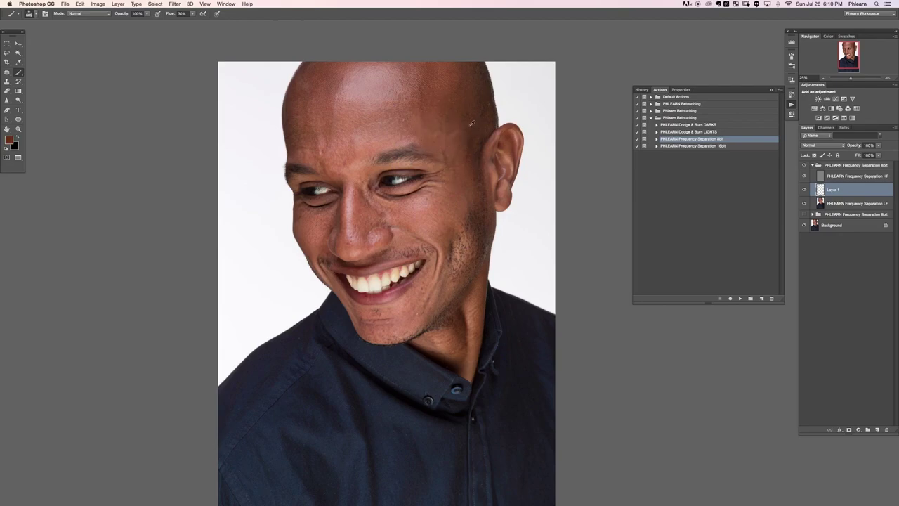
{"action": "mouse_move", "coordinate": [461, 141]}
{"action": "left_mouse_down"}
{"action": "mouse_move", "coordinate": [457, 113]}
{"action": "mouse_move", "coordinate": [443, 125]}
{"action": "mouse_move", "coordinate": [461, 113]}
{"action": "left_mouse_up"}
{"action": "left_click", "coordinate": [457, 178], "text": "alt"}
{"action": "left_click", "coordinate": [475, 135], "text": "alt"}
{"action": "mouse_move", "coordinate": [466, 176]}
{"action": "left_mouse_down"}
{"action": "mouse_move", "coordinate": [472, 200]}
{"action": "mouse_move", "coordinate": [456, 181]}
{"action": "mouse_move", "coordinate": [422, 214]}
{"action": "mouse_move", "coordinate": [448, 204]}
{"action": "left_mouse_up"}
{"action": "left_click", "coordinate": [465, 190], "text": "alt"}
{"action": "left_click", "coordinate": [427, 200], "text": "alt"}
- Brush sampled skin color over the forehead above the near eyebrow to even out its tone
{"action": "key", "text": "super+plus"}
{"action": "key", "text": "super+plus"}
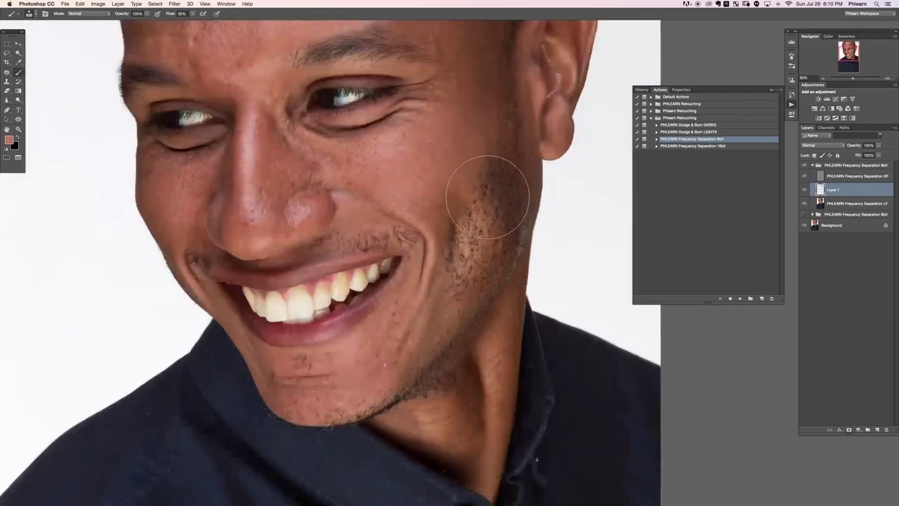
{"action": "left_click_drag", "start_coordinate": [530, 119], "coordinate": [484, 321]}
{"action": "left_click", "coordinate": [344, 155], "text": "alt"}
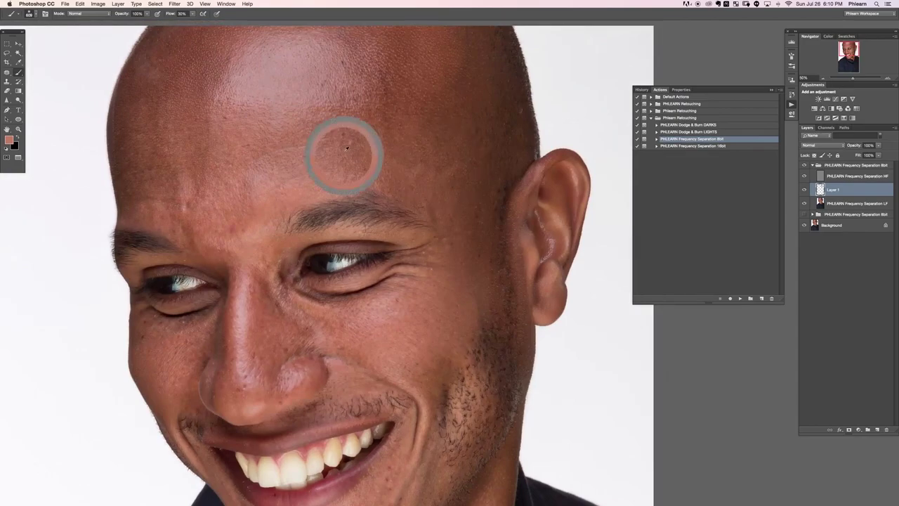
{"action": "mouse_move", "coordinate": [365, 130]}
{"action": "left_mouse_down"}
{"action": "mouse_move", "coordinate": [373, 121]}
{"action": "mouse_move", "coordinate": [404, 151]}
{"action": "left_mouse_up"}
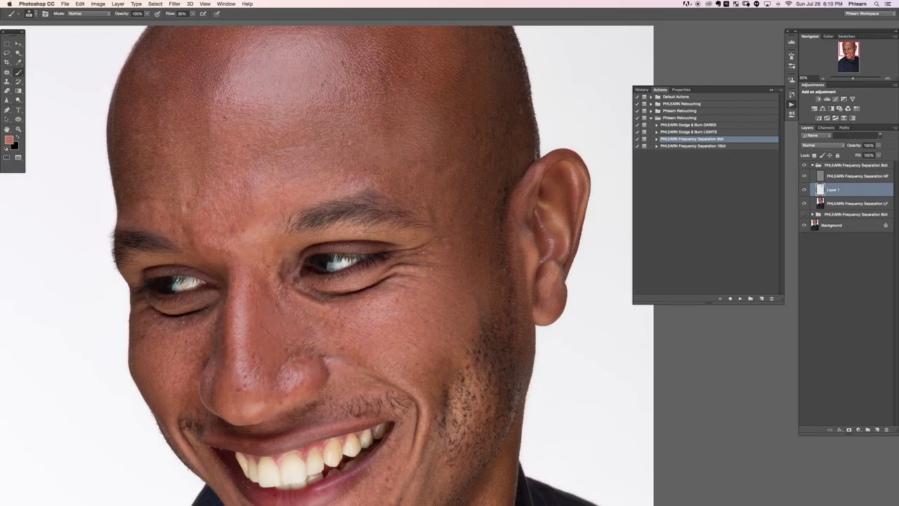
- Toggle the painted frequency separation group's visibility to compare the whole portrait before and after
{"action": "key", "text": "super+minus"}
{"action": "key", "text": "super+minus"}
{"action": "key", "text": "super+minus"}
{"action": "key", "text": "super+minus"}
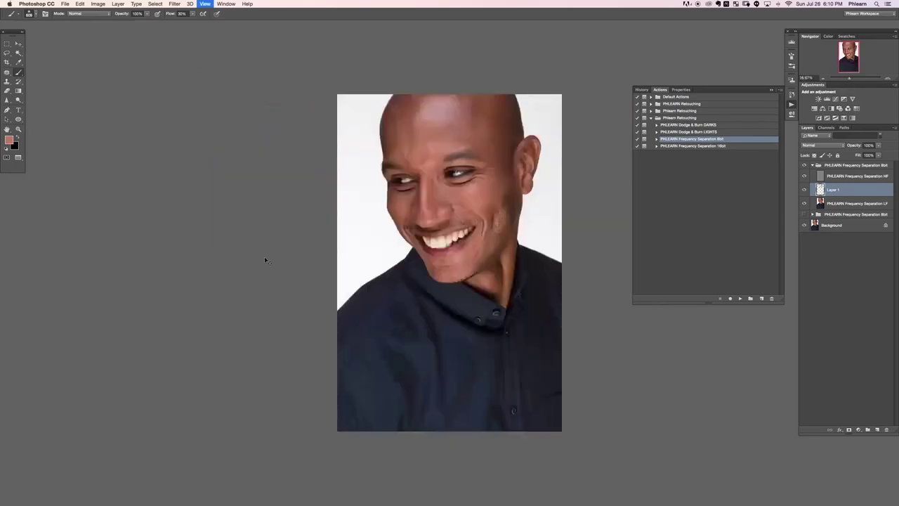
{"action": "left_click", "coordinate": [805, 166]}
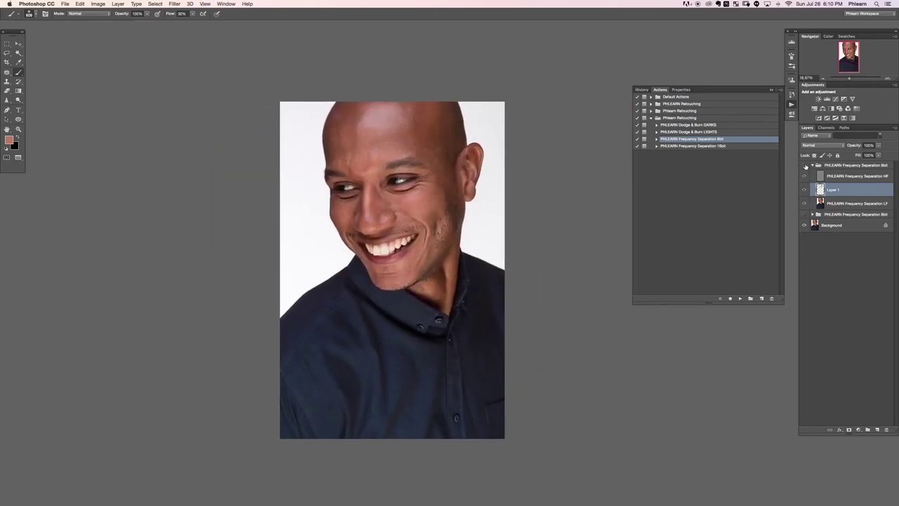
{"action": "left_click", "coordinate": [805, 166]}
{"action": "left_click", "coordinate": [805, 166]}
{"action": "left_click", "coordinate": [805, 166]}
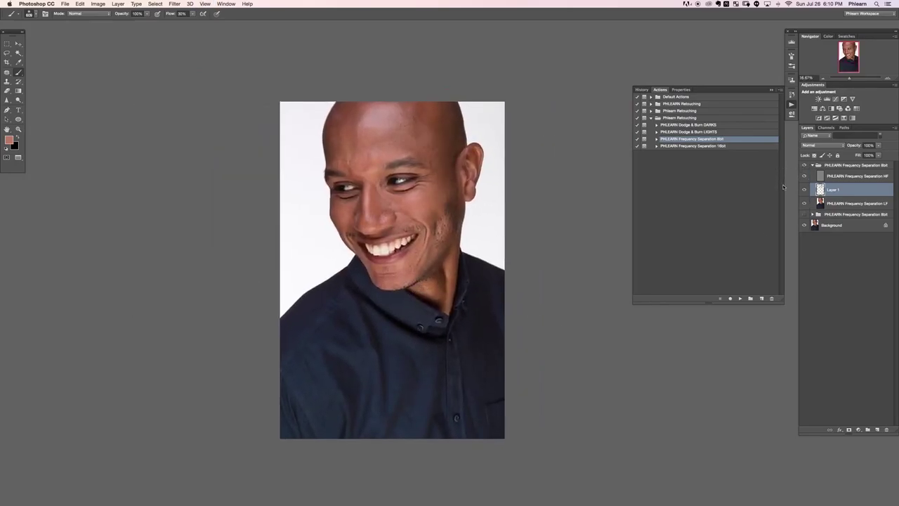
- Delete the second frequency separation group containing the painted layer
{"action": "left_click", "coordinate": [842, 166]}
{"action": "key", "text": "Delete"}
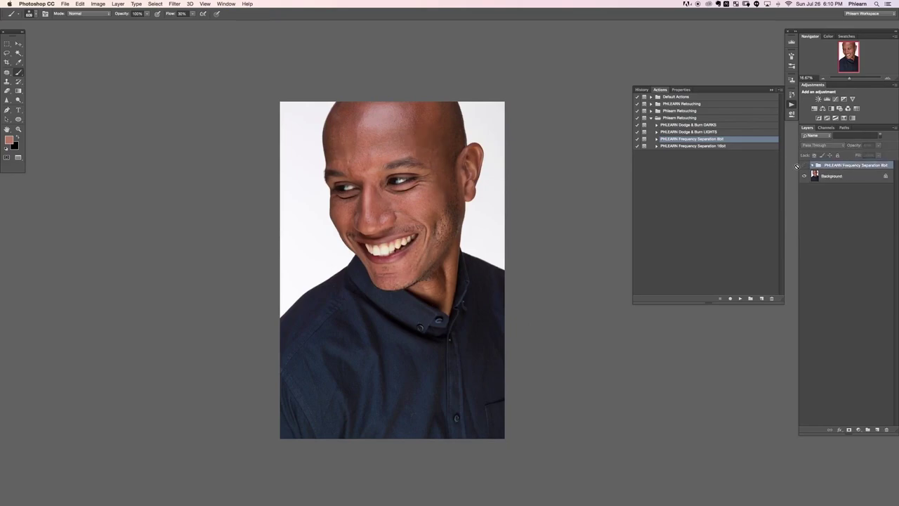